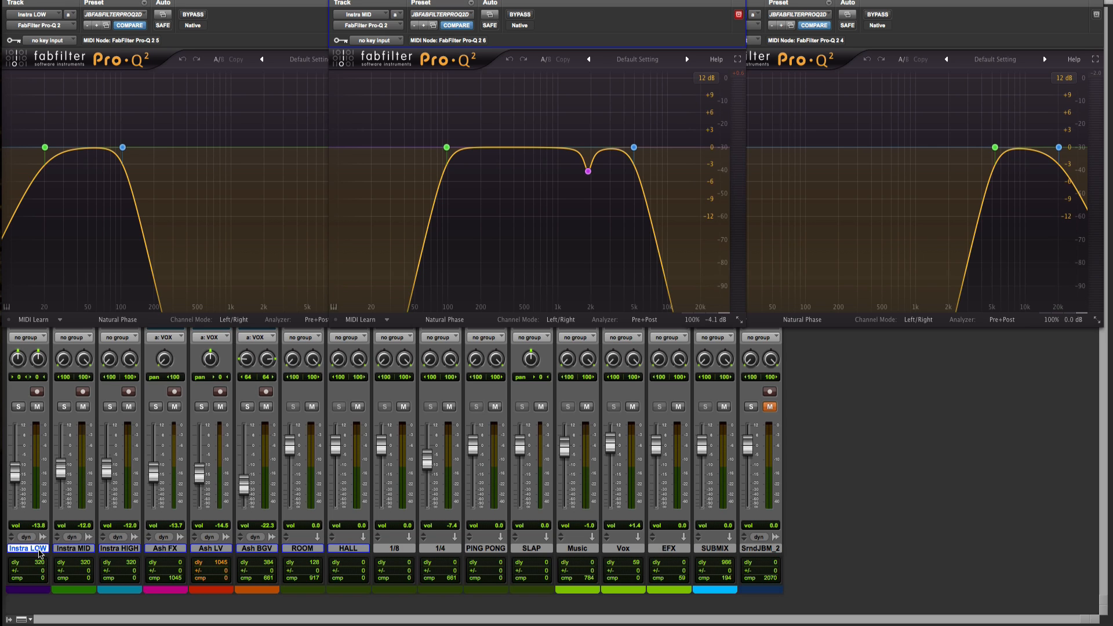
- Close the Pro-Q 2 equalizer windows of the Instra LOW, Instra MID and Instra HIGH tracks
{"action": "left_click", "coordinate": [70, 549]}
{"action": "left_click", "coordinate": [113, 551]}
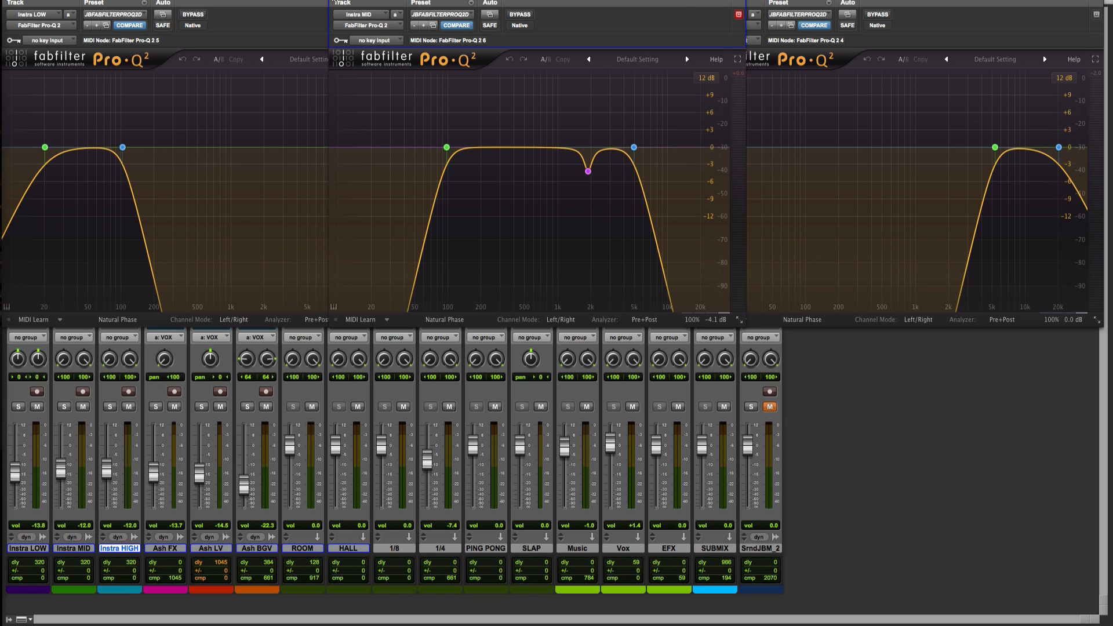
{"action": "left_click", "coordinate": [334, 1]}
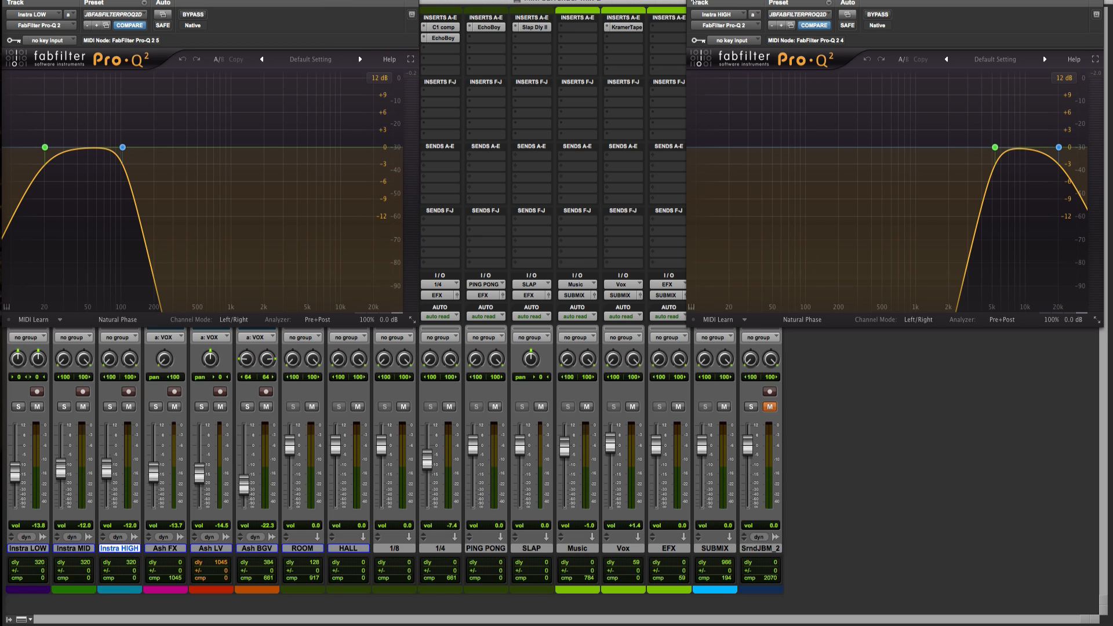
{"action": "left_click", "coordinate": [690, 2]}
{"action": "left_click", "coordinate": [7, 1]}
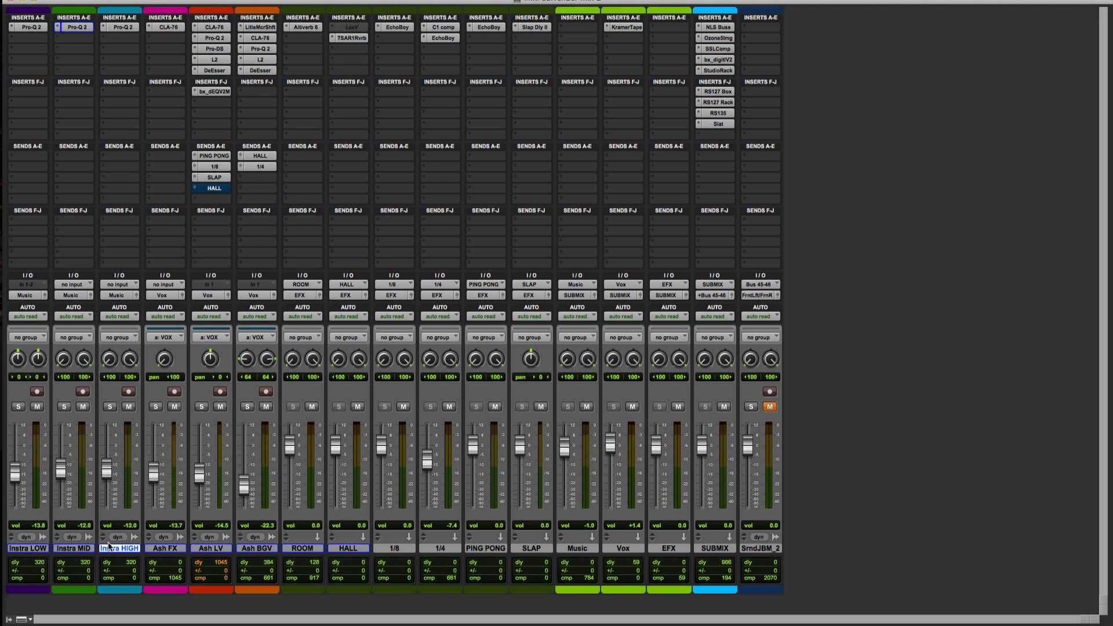
- Audition the Instra LOW, Instra MID and Instra HIGH tracks one at a time in solo
{"action": "left_click", "coordinate": [17, 407]}
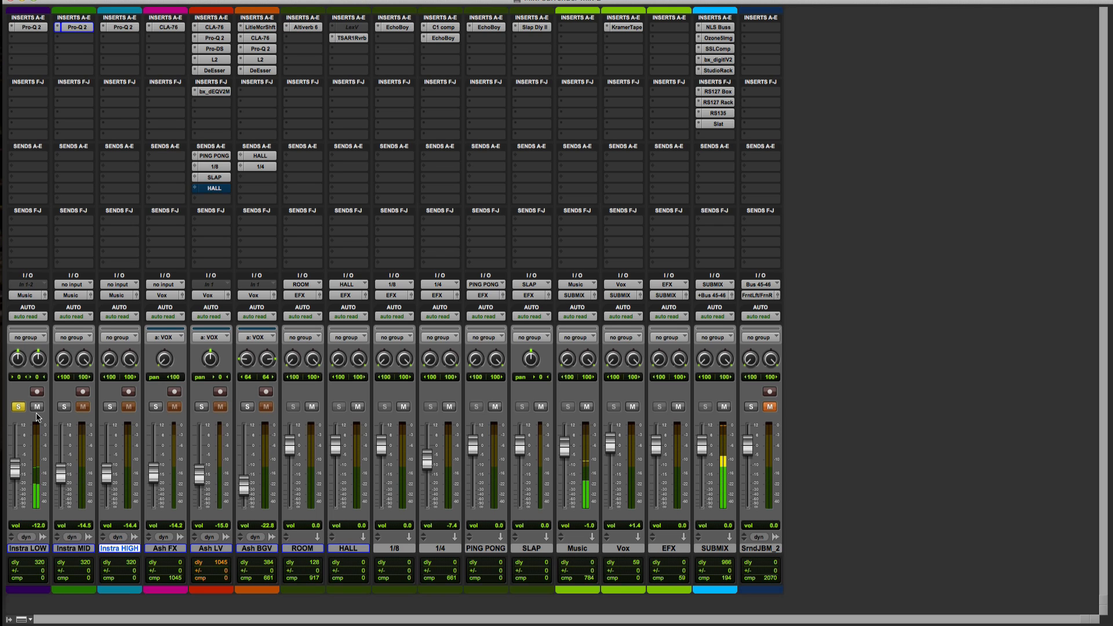
{"action": "left_click", "coordinate": [19, 407]}
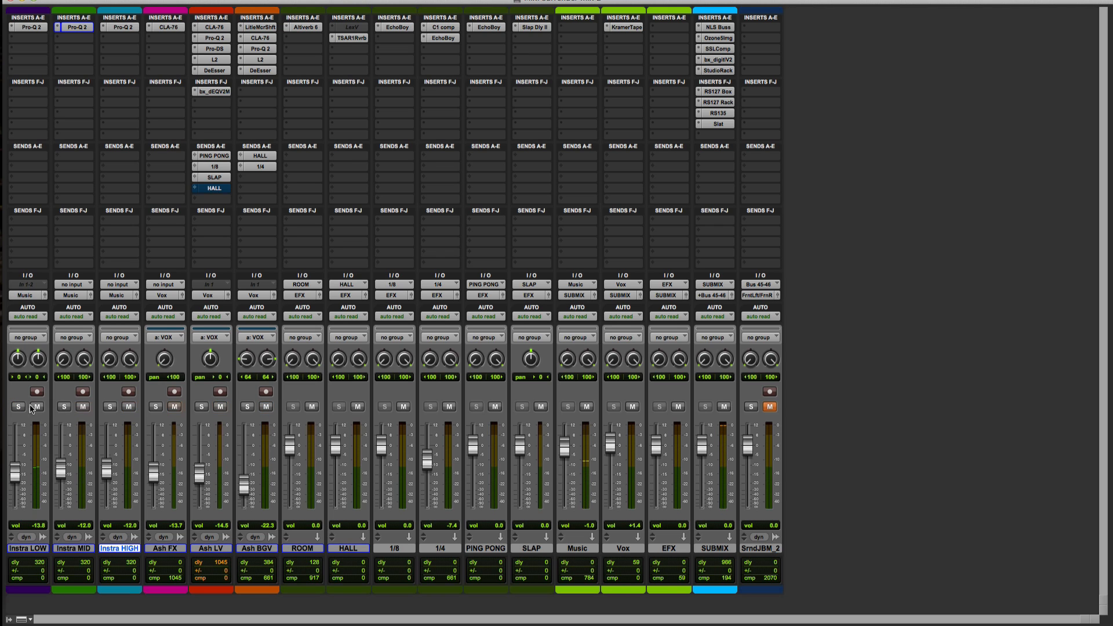
{"action": "left_click", "coordinate": [63, 407]}
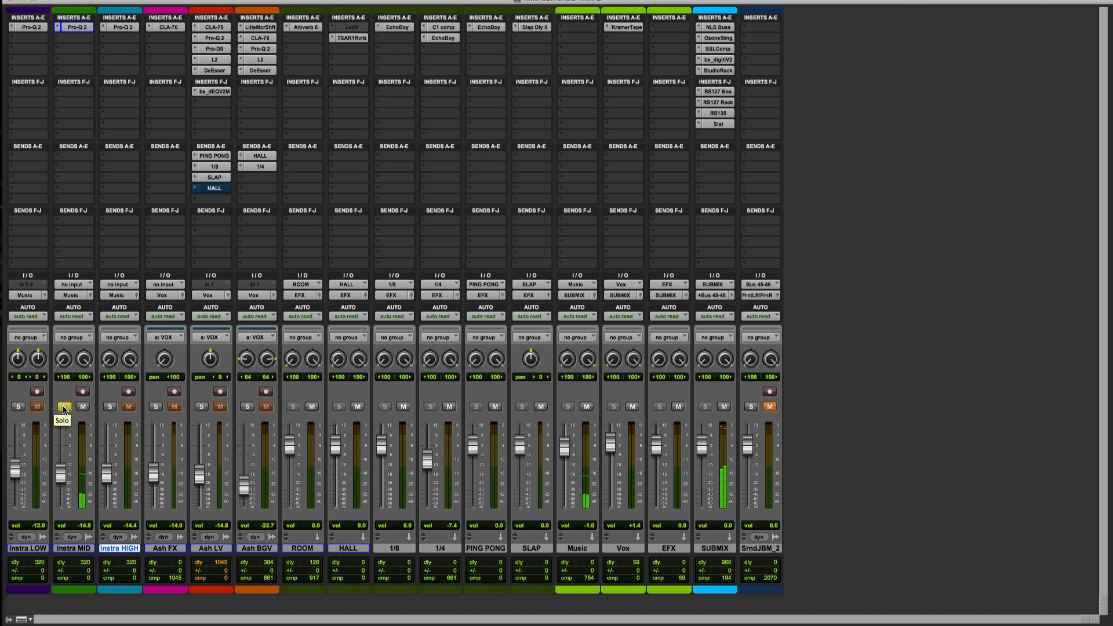
{"action": "left_click", "coordinate": [63, 407]}
{"action": "left_click", "coordinate": [110, 407]}
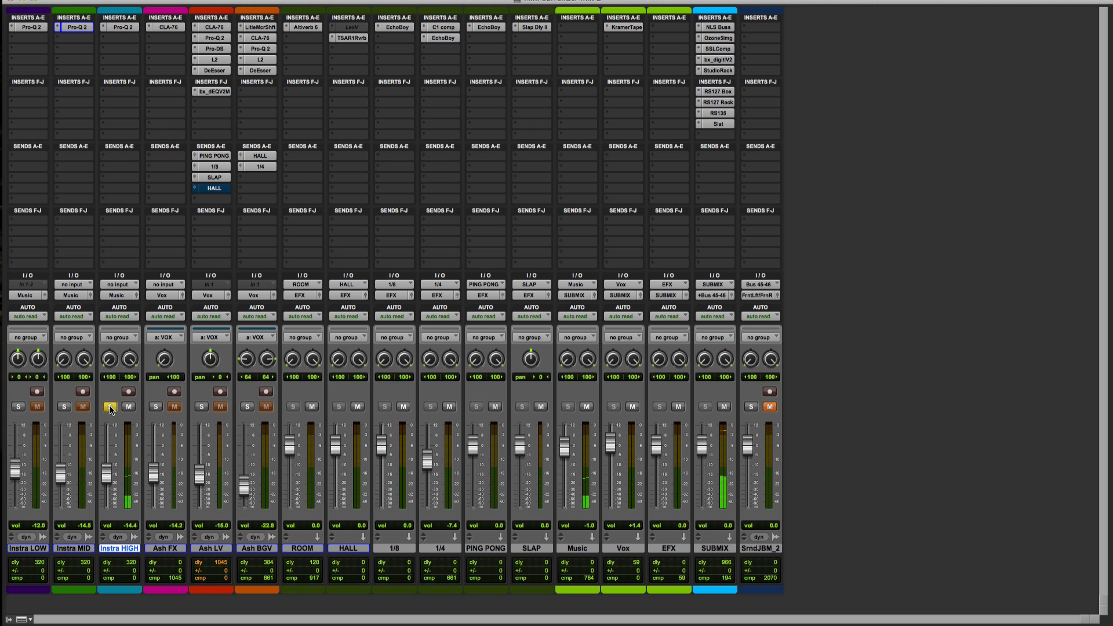
- Add Instra MID and Instra LOW to the soloed Instra HIGH, listen to all three together, and clear their solos
{"action": "left_click", "coordinate": [64, 407]}
{"action": "left_click", "coordinate": [19, 406]}
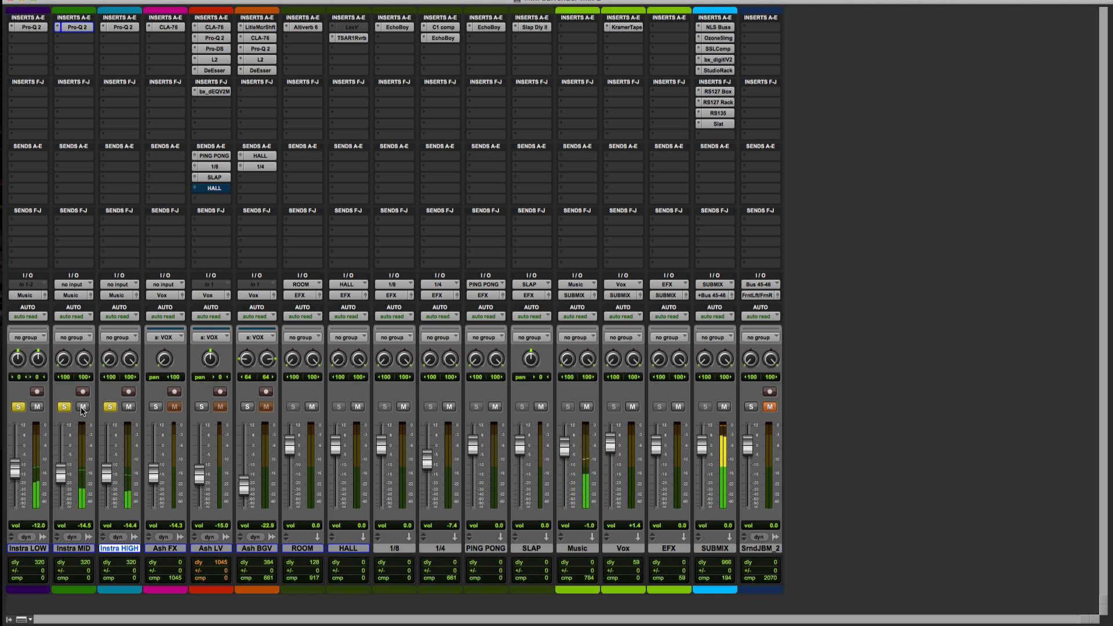
{"action": "left_click", "coordinate": [109, 407]}
{"action": "left_click", "coordinate": [64, 409]}
{"action": "left_click", "coordinate": [18, 409]}
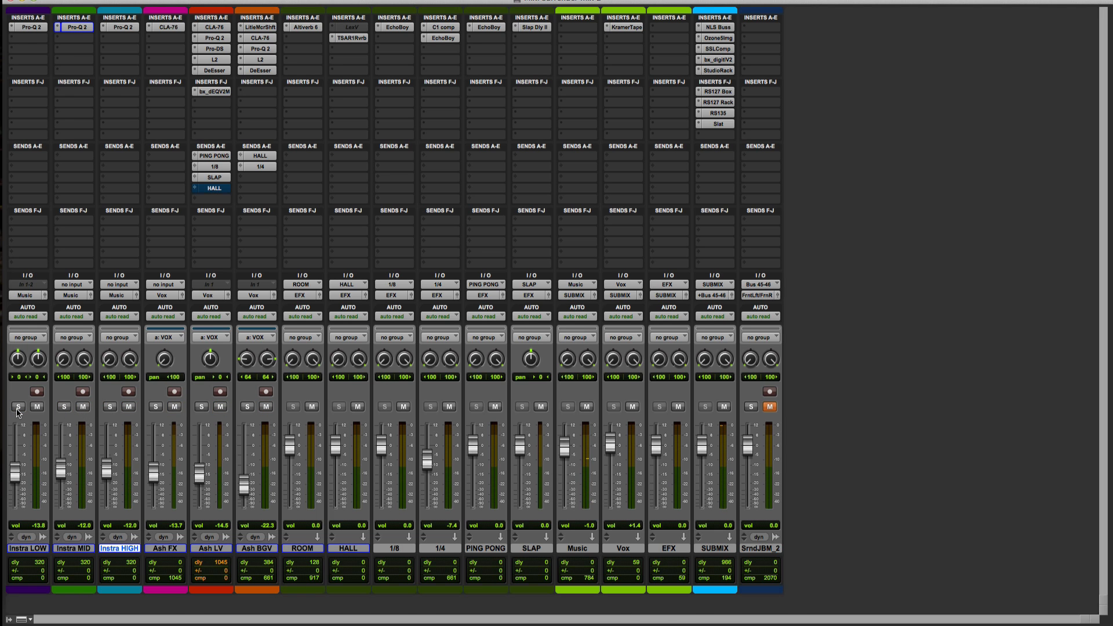
- In the Edit window, select about bars 17 to 21 across the three vocal tracks and play the selection
{"action": "key", "text": "super+equal"}
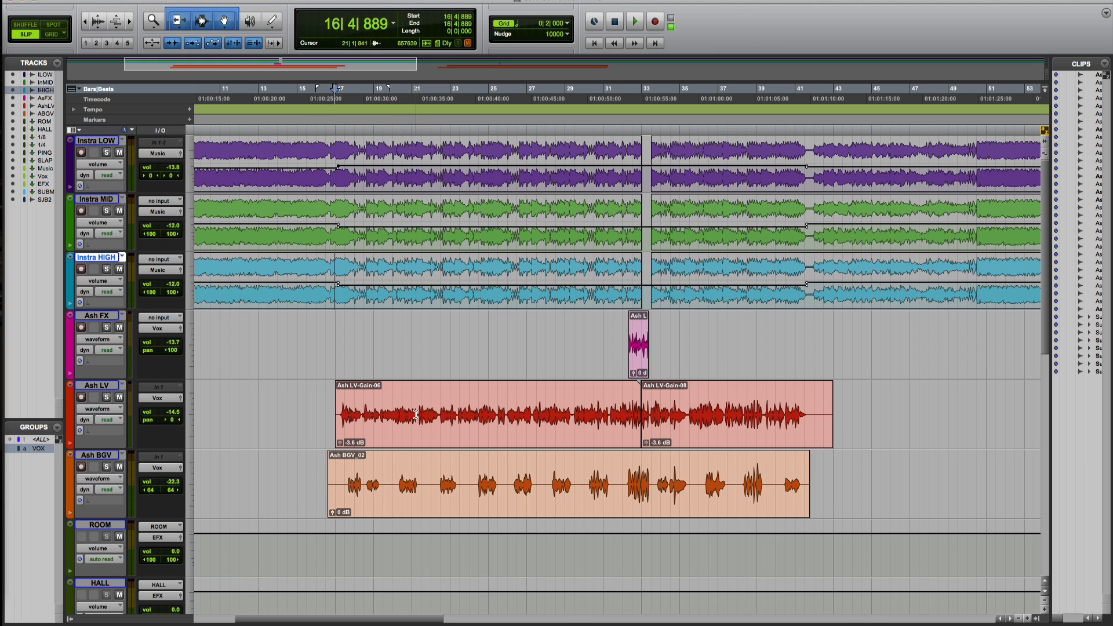
{"action": "left_click_drag", "start_coordinate": [415, 415], "coordinate": [340, 423]}
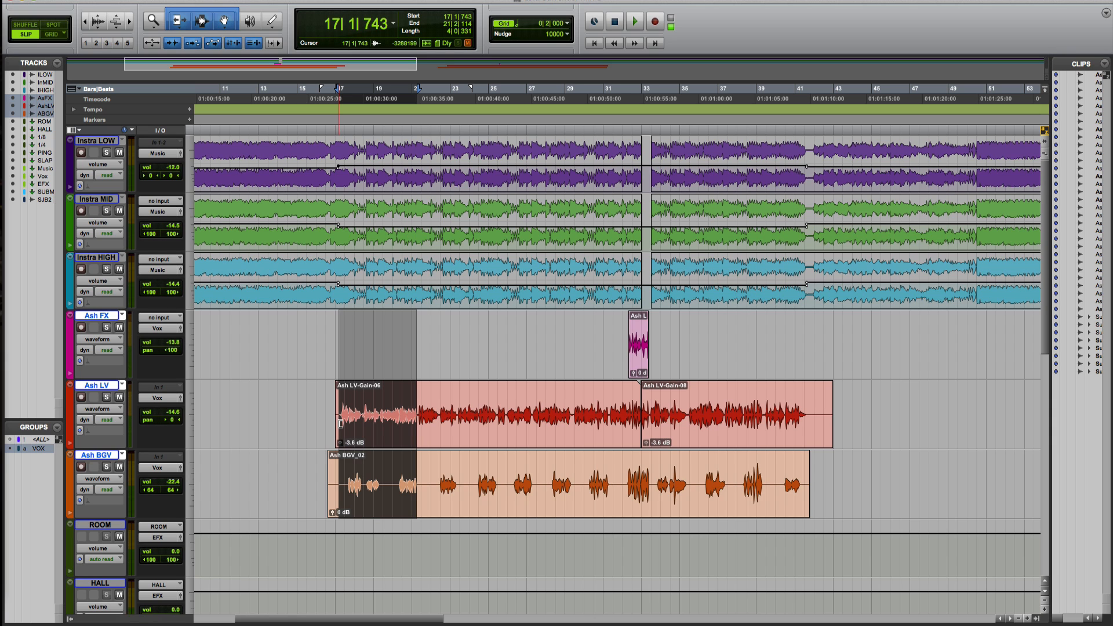
{"action": "key", "text": "space"}
- Select about bars 13 to 21 across all tracks and play the transition into the vocal entry
{"action": "left_click", "coordinate": [290, 129]}
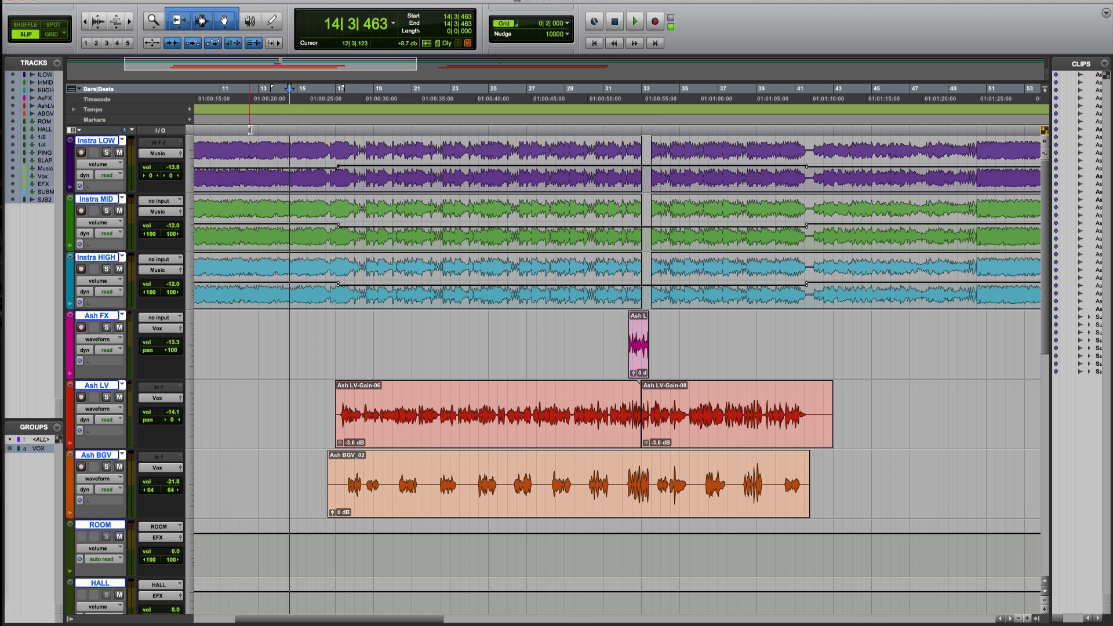
{"action": "left_click_drag", "start_coordinate": [259, 139], "coordinate": [418, 153]}
{"action": "key", "text": "space"}
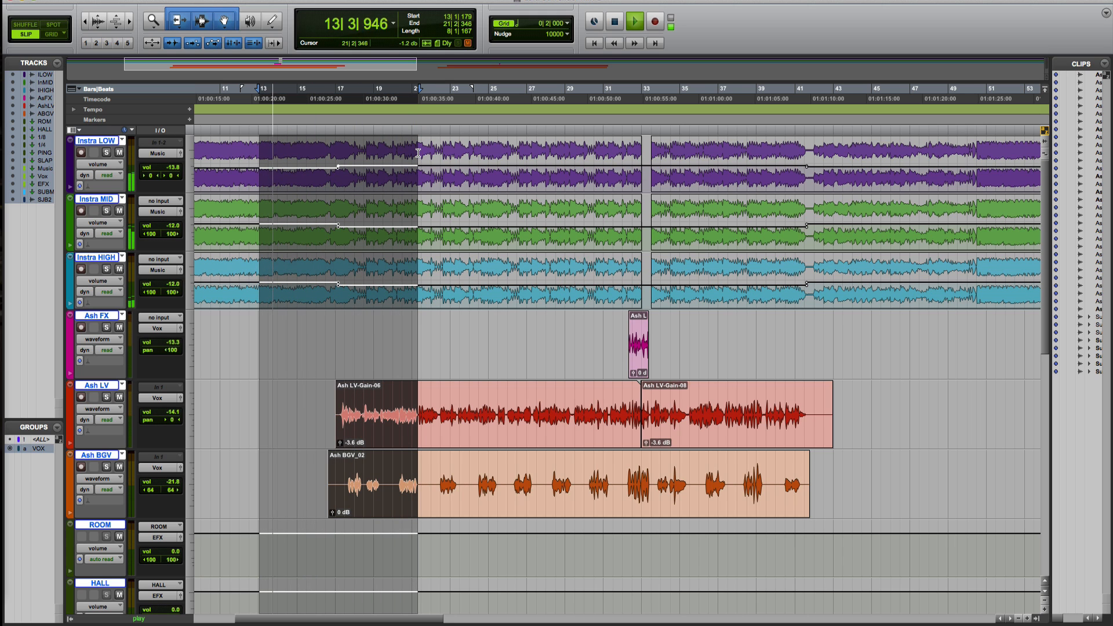
{"action": "key", "text": "space"}
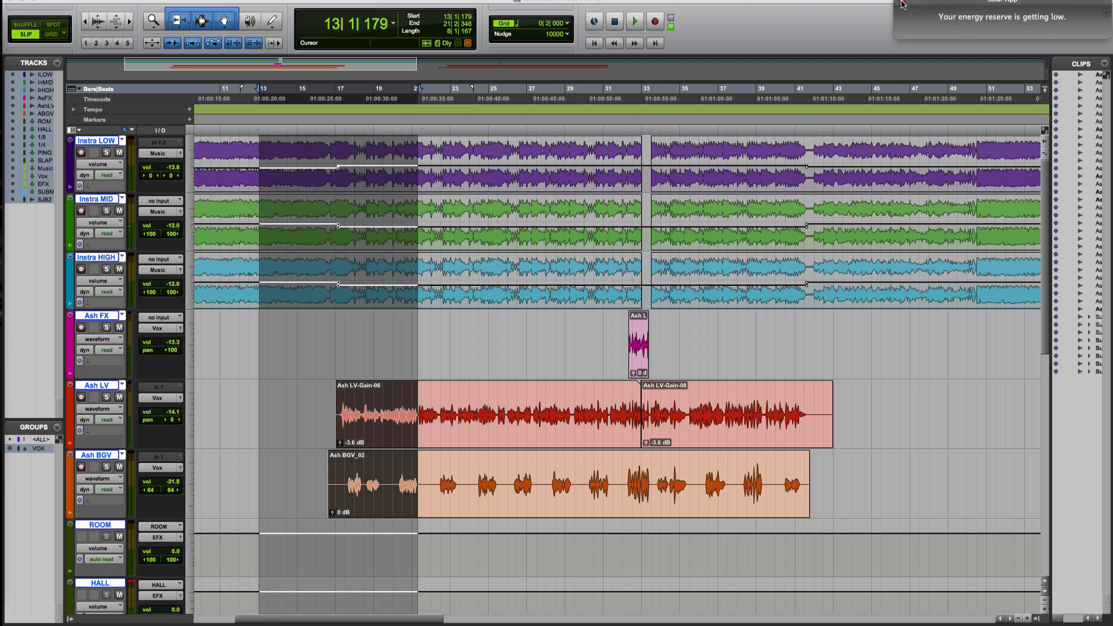
- Remove the volume automation from the three Instra tracks between about bar 16 and bar 42
{"action": "left_click", "coordinate": [295, 382]}
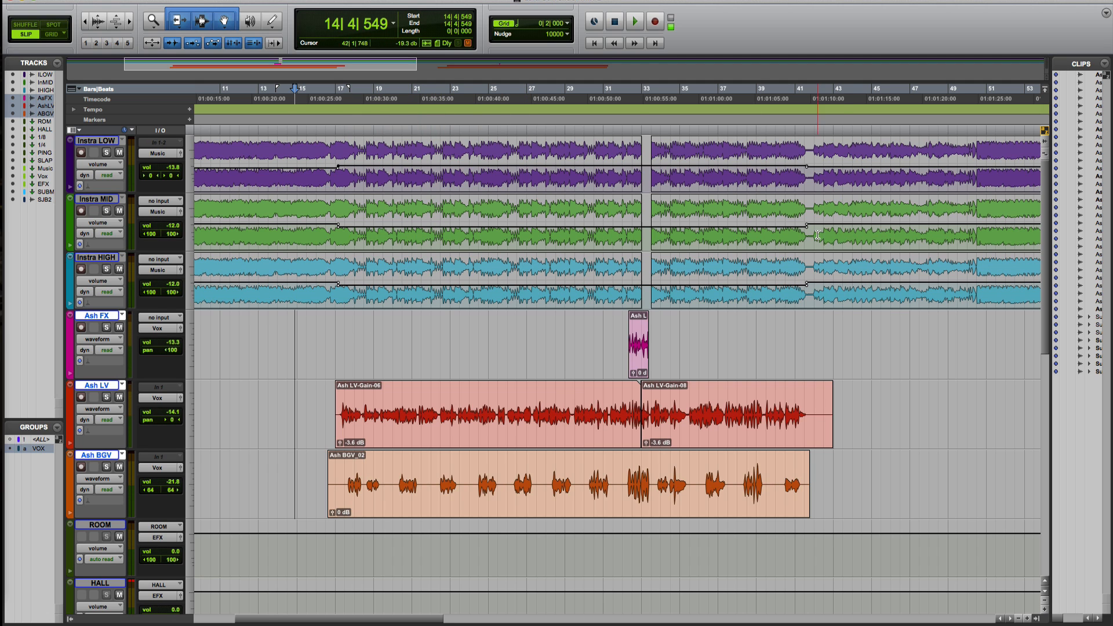
{"action": "left_click_drag", "start_coordinate": [828, 235], "coordinate": [328, 274]}
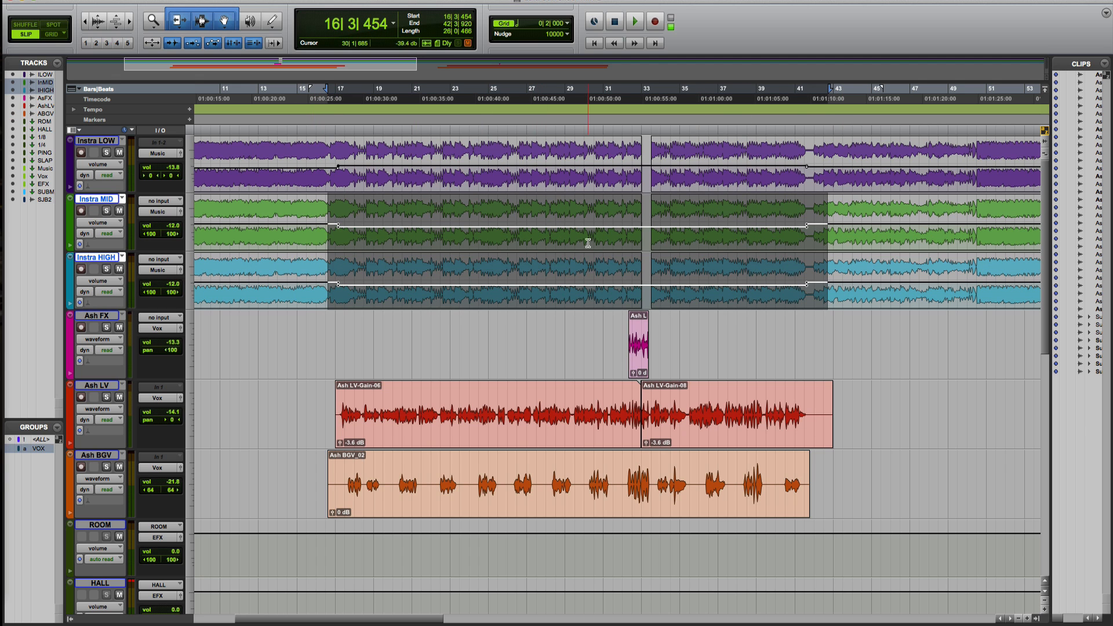
{"action": "left_click_drag", "start_coordinate": [830, 156], "coordinate": [329, 301]}
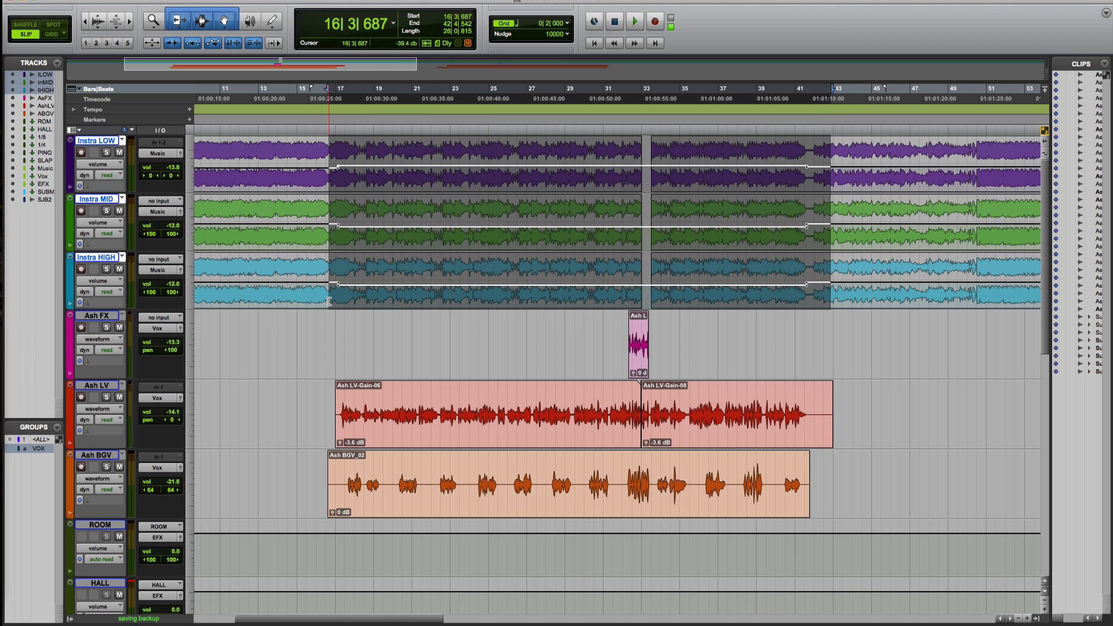
{"action": "left_click", "coordinate": [328, 301]}
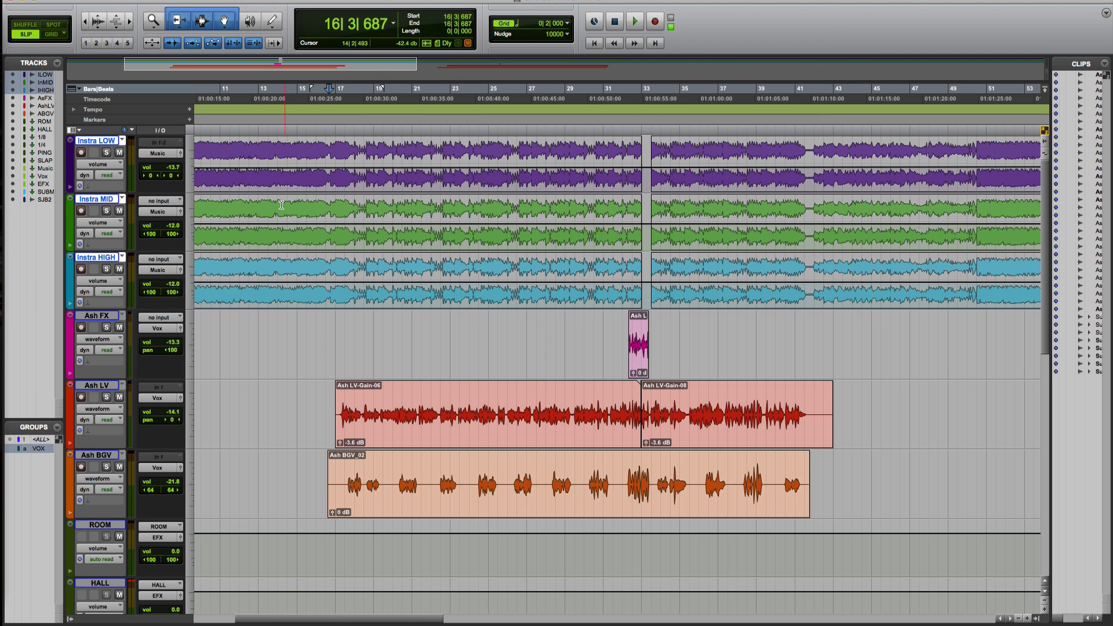
- Play about bars 12 to 21 of all tracks without the Instra volume automation, and undo the automation's removal
{"action": "left_click_drag", "start_coordinate": [258, 119], "coordinate": [418, 143]}
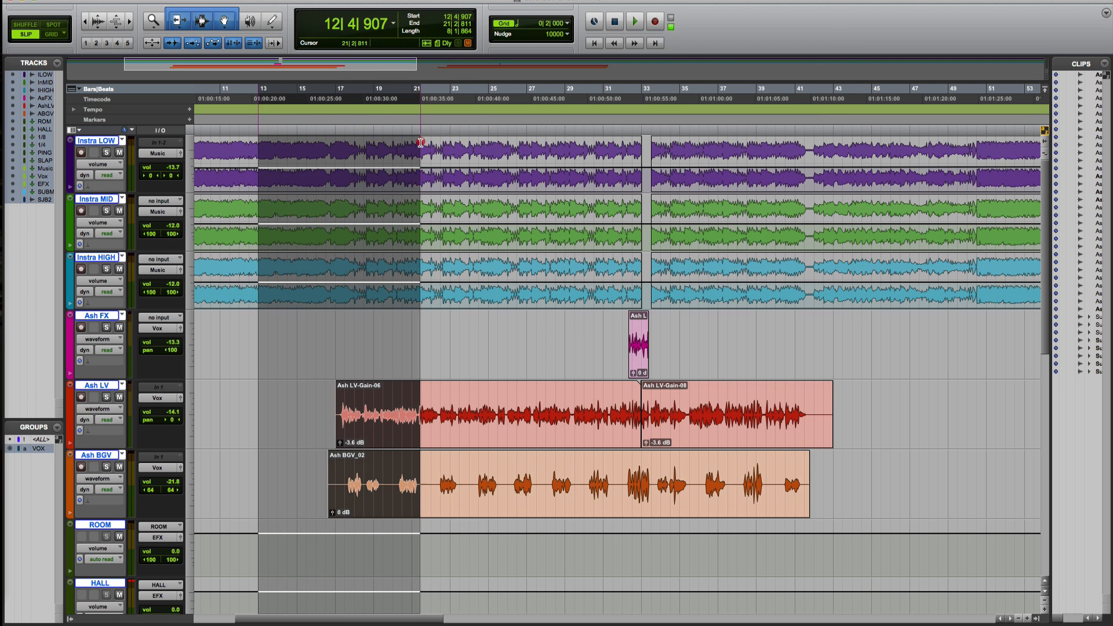
{"action": "key", "text": "space"}
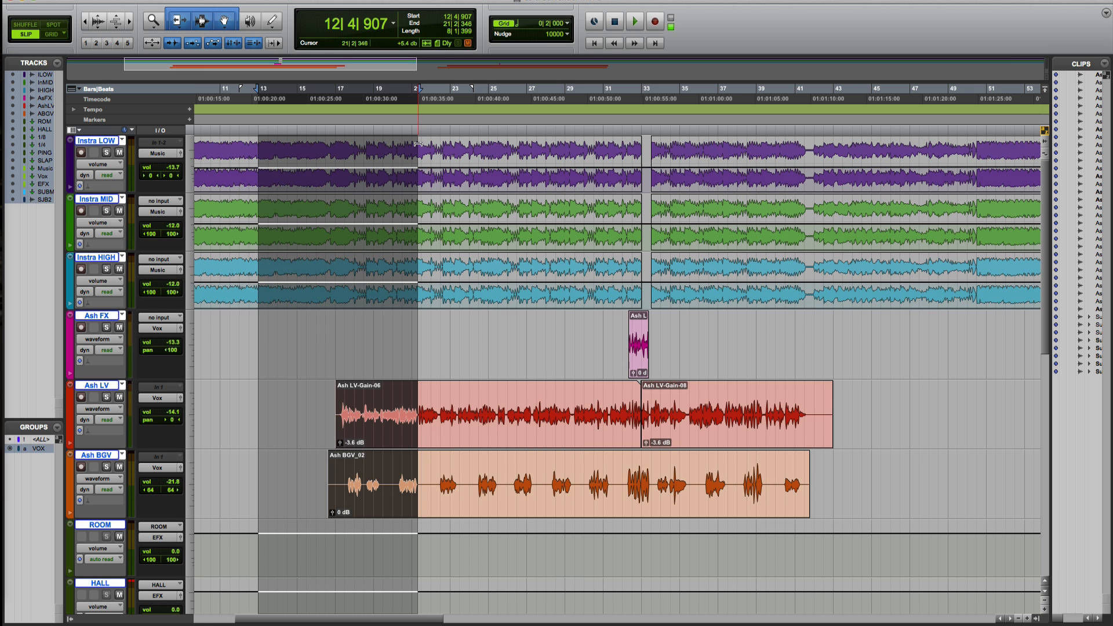
{"action": "key", "text": "super+z"}
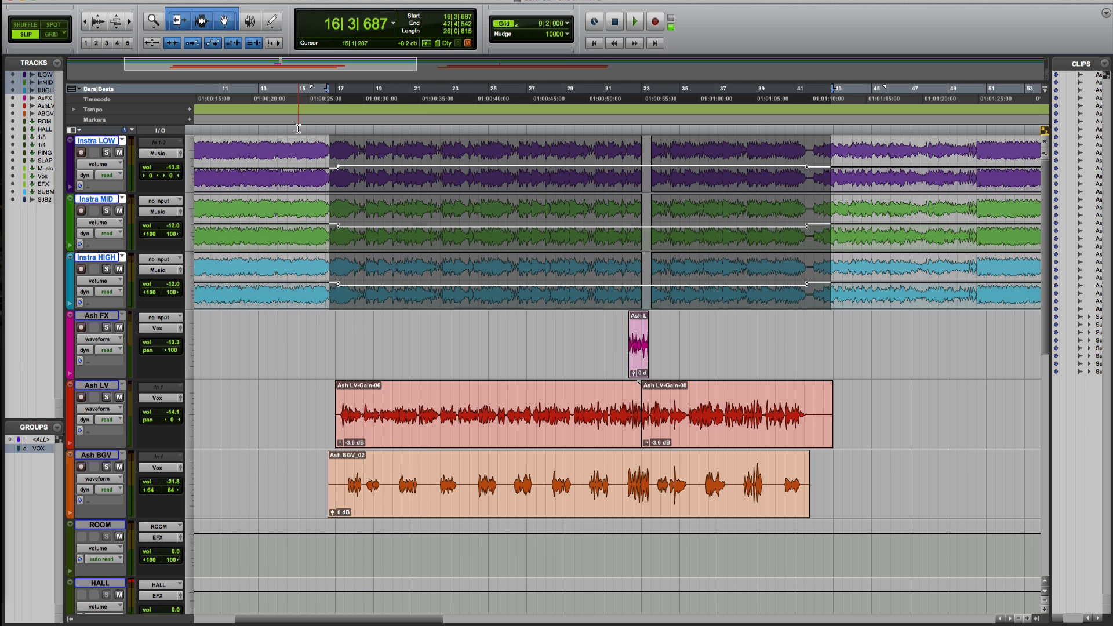
- Play about bars 14 to 21 of all tracks with the Instra volume automation in place
{"action": "left_click_drag", "start_coordinate": [294, 138], "coordinate": [417, 140]}
{"action": "key", "text": "space"}
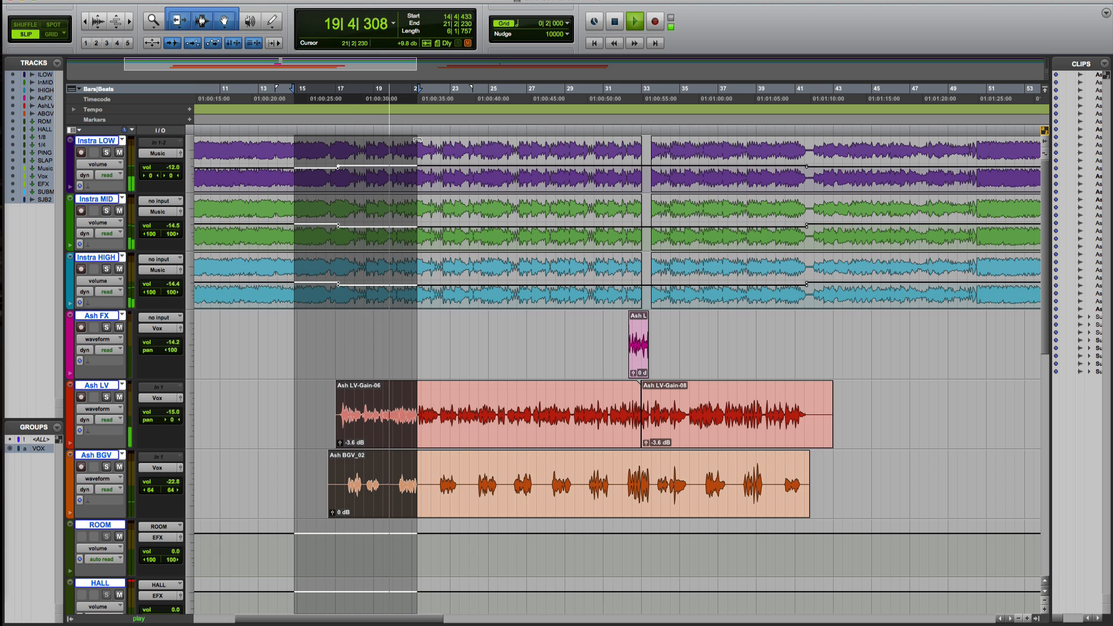
{"action": "key", "text": "space"}
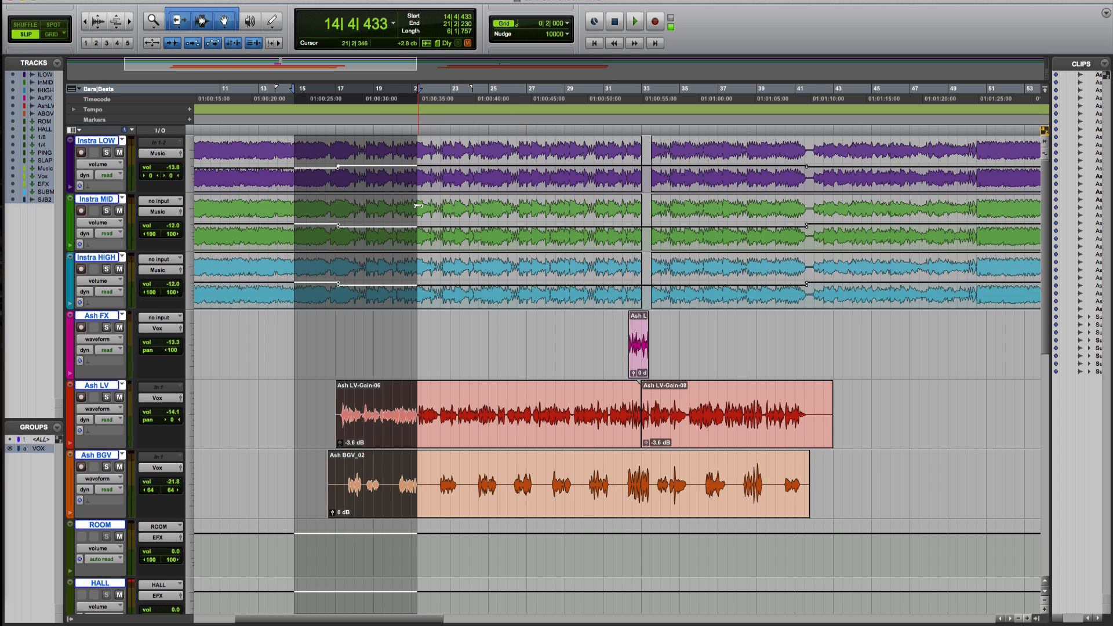
- Check the automated volume levels of Instra MID, HIGH and LOW around the vocal entry near bar 17, and of Instra LOW at bar 63
{"action": "left_click", "coordinate": [372, 212]}
{"action": "left_click", "coordinate": [313, 212]}
{"action": "left_click", "coordinate": [361, 216]}
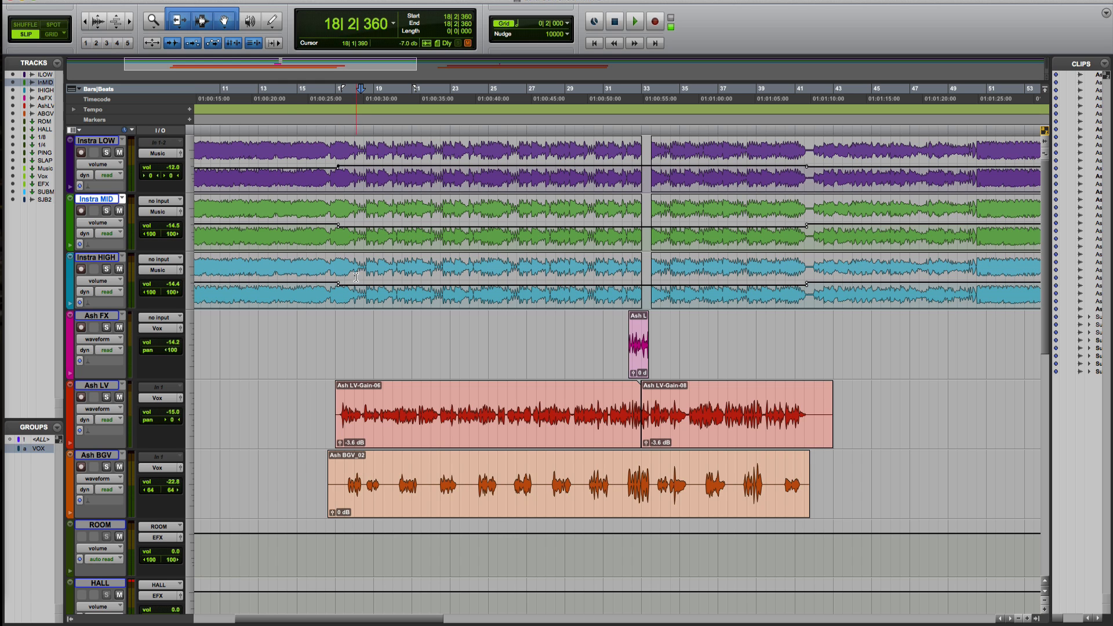
{"action": "left_click", "coordinate": [356, 277]}
{"action": "left_click", "coordinate": [286, 276]}
{"action": "left_click", "coordinate": [370, 277]}
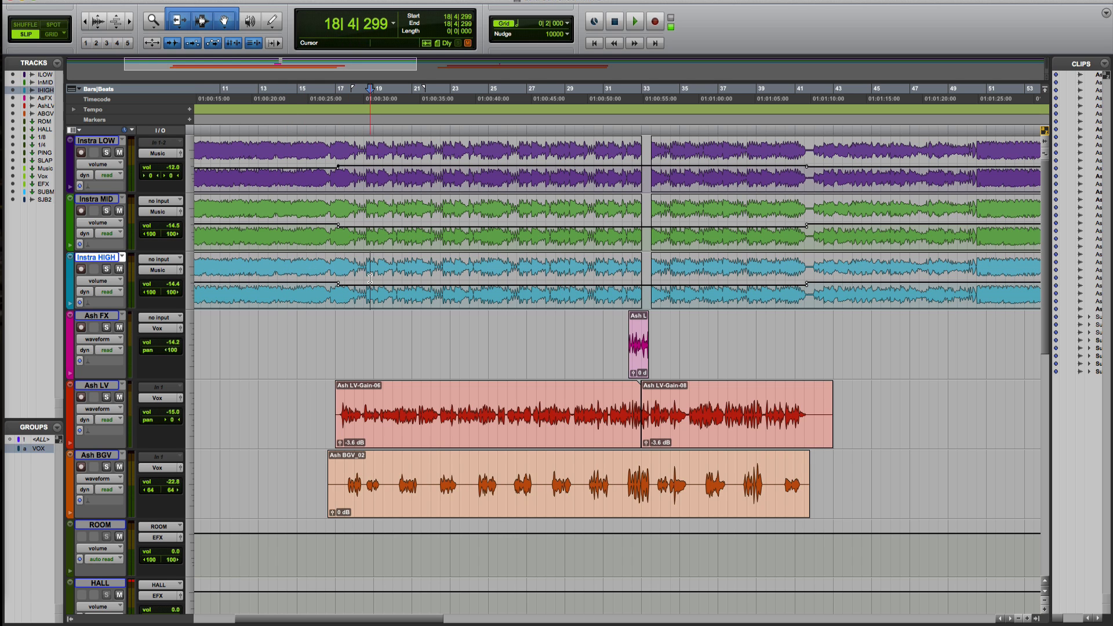
{"action": "left_click", "coordinate": [329, 157]}
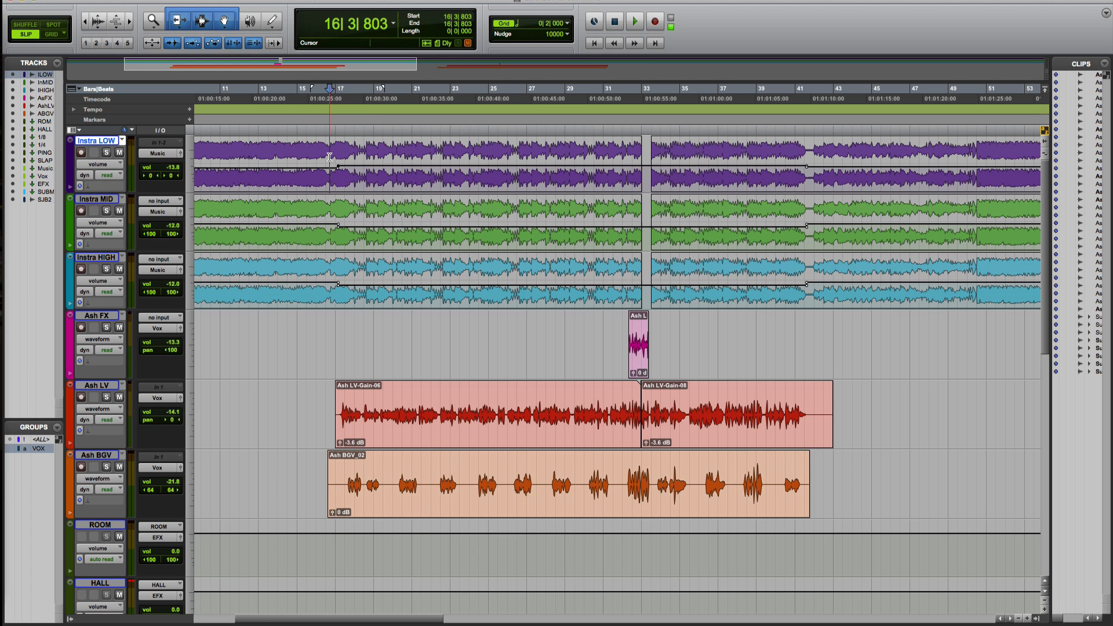
{"action": "left_click", "coordinate": [378, 155]}
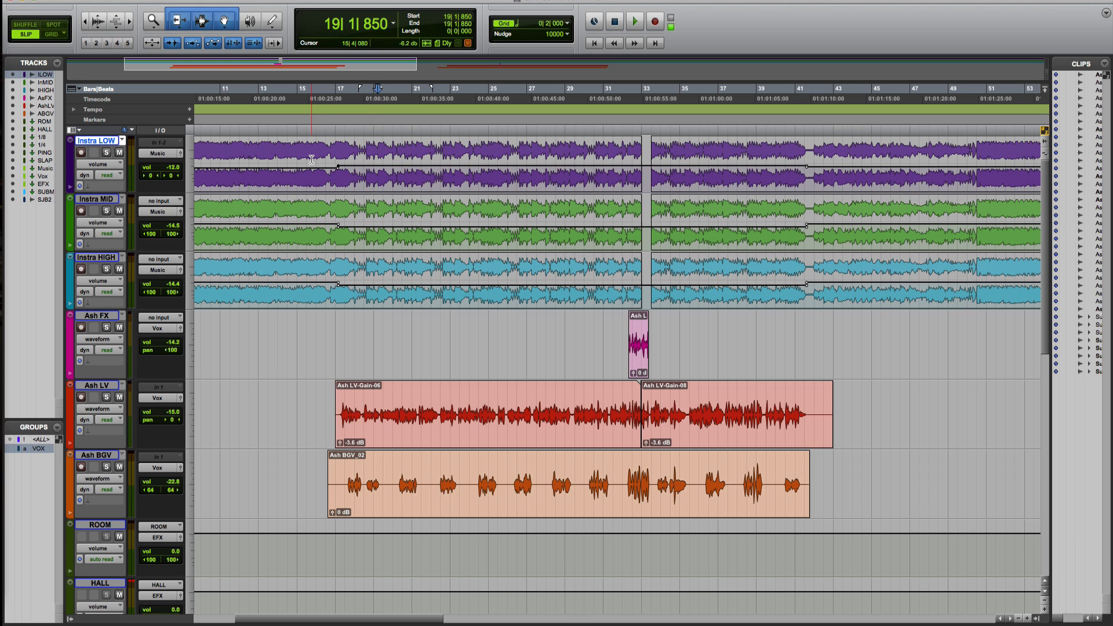
{"action": "key", "text": "r"}
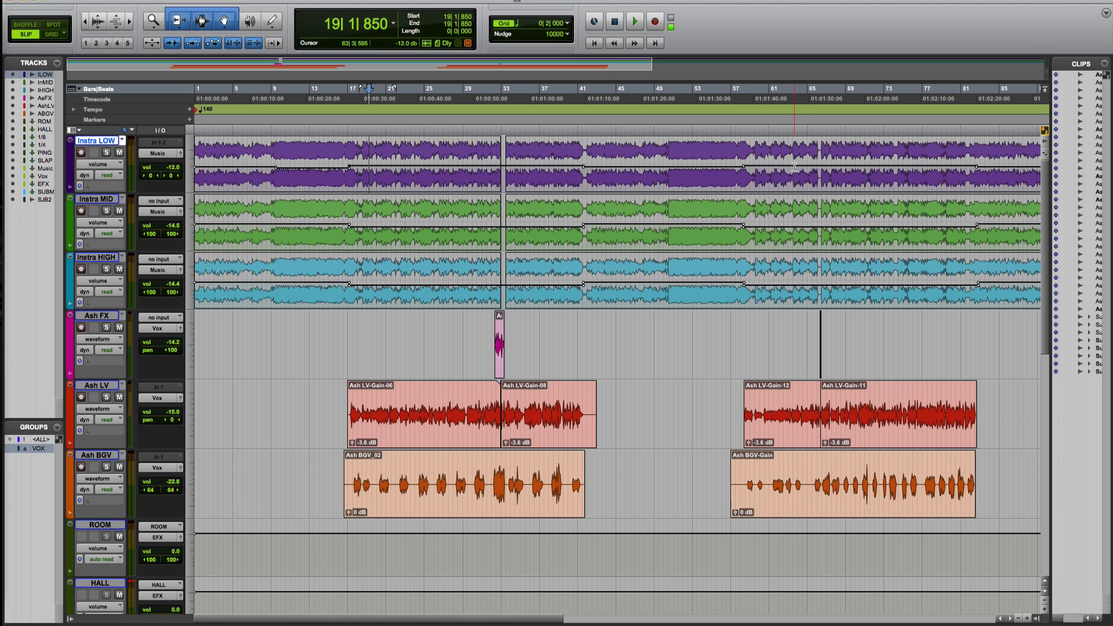
{"action": "left_click", "coordinate": [794, 168]}
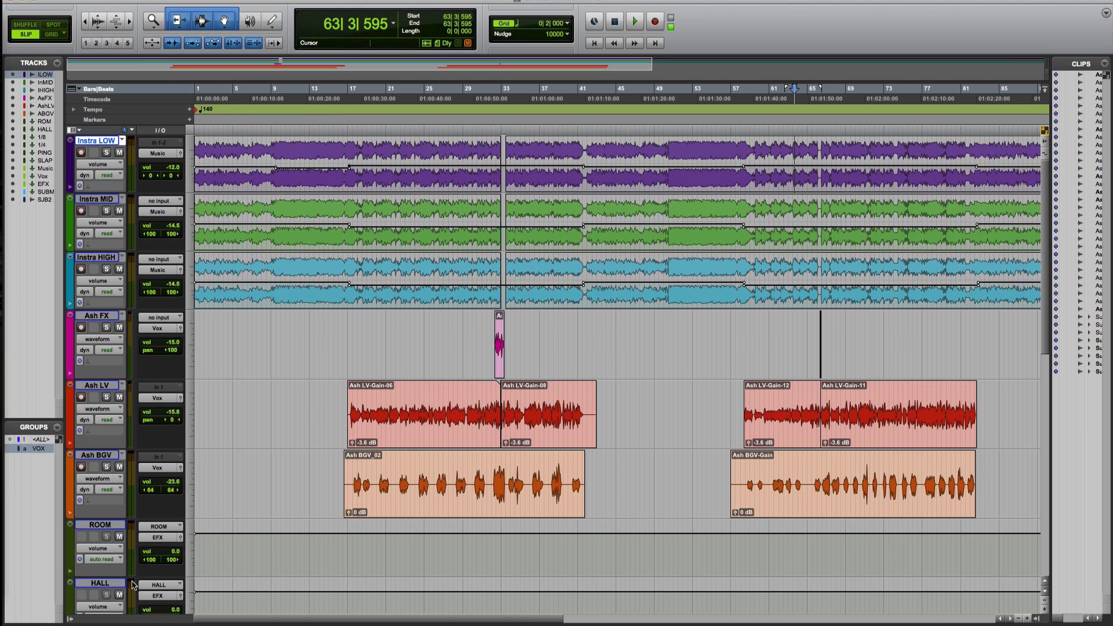
- In the Mix window, open the lead vocal (LV) track's CLA-76 compressor and move its window clear of the inserts
{"action": "key", "text": "super+equal"}
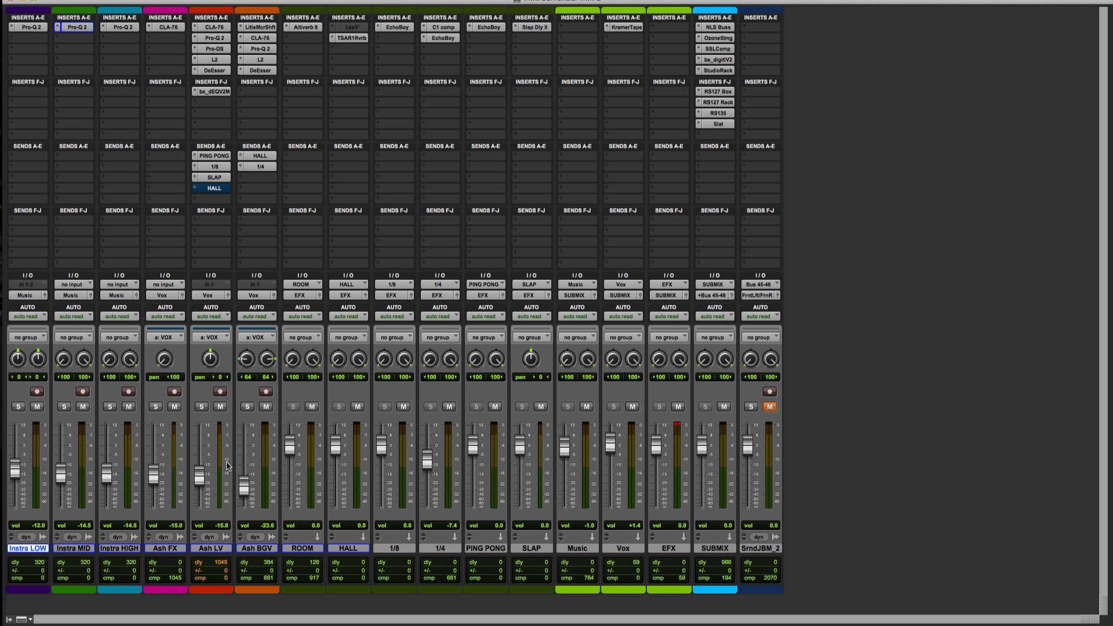
{"action": "left_click", "coordinate": [223, 27]}
{"action": "left_click_drag", "start_coordinate": [442, 5], "coordinate": [554, 58]}
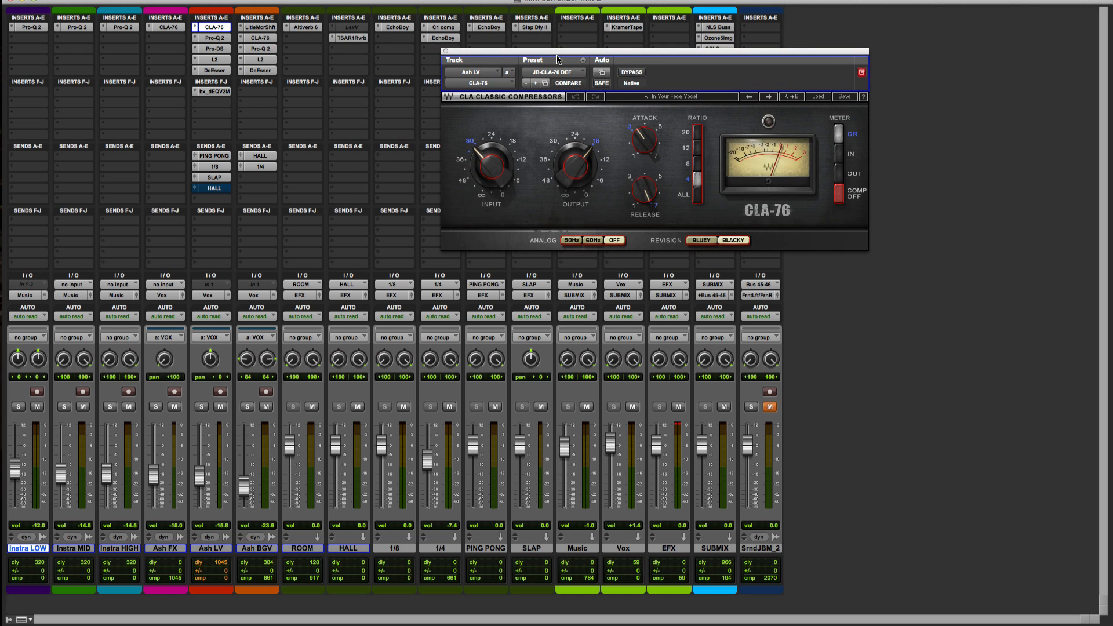
{"action": "key", "text": "space"}
- Inspect the Pro-Q 2, Pro-DS and L2 inserts on the lead vocal track one after another
{"action": "left_click", "coordinate": [214, 37]}
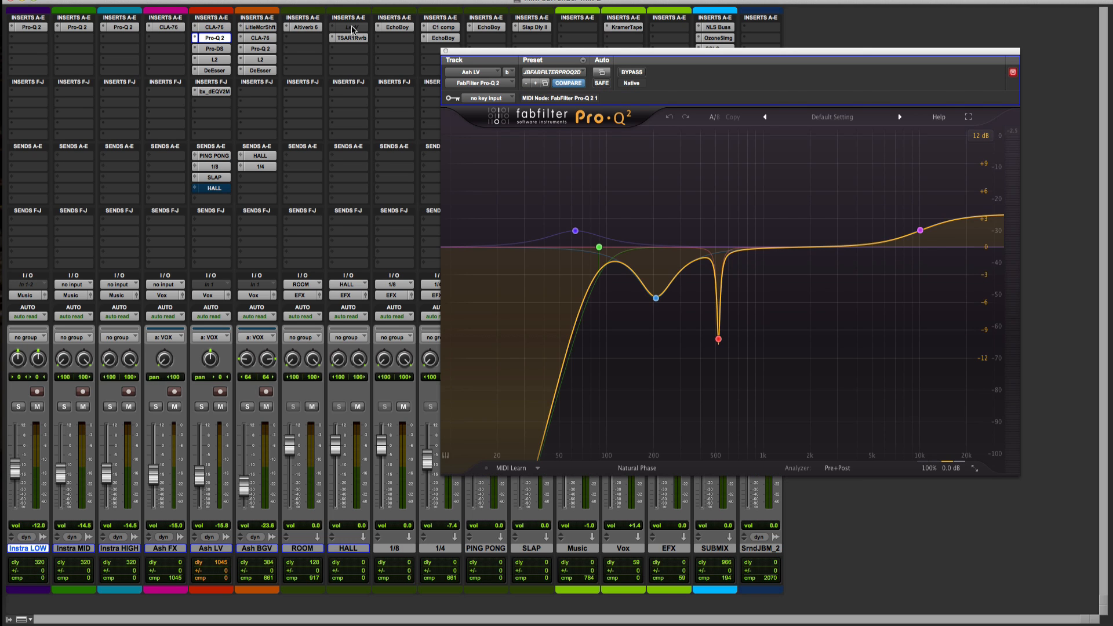
{"action": "left_click_drag", "start_coordinate": [521, 58], "coordinate": [427, 25]}
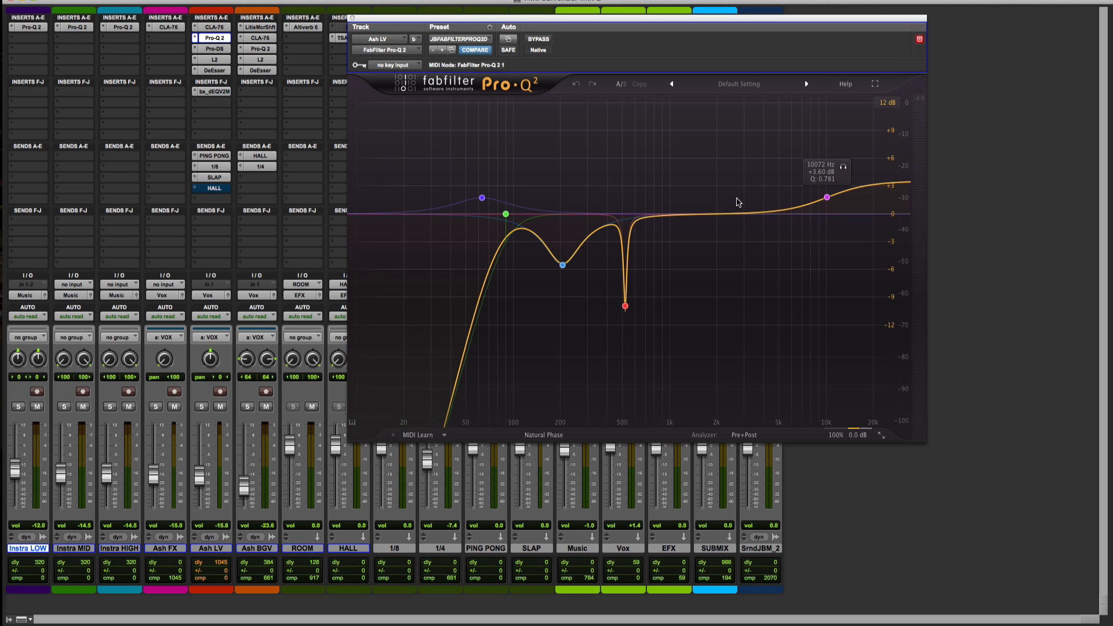
{"action": "left_click", "coordinate": [212, 50]}
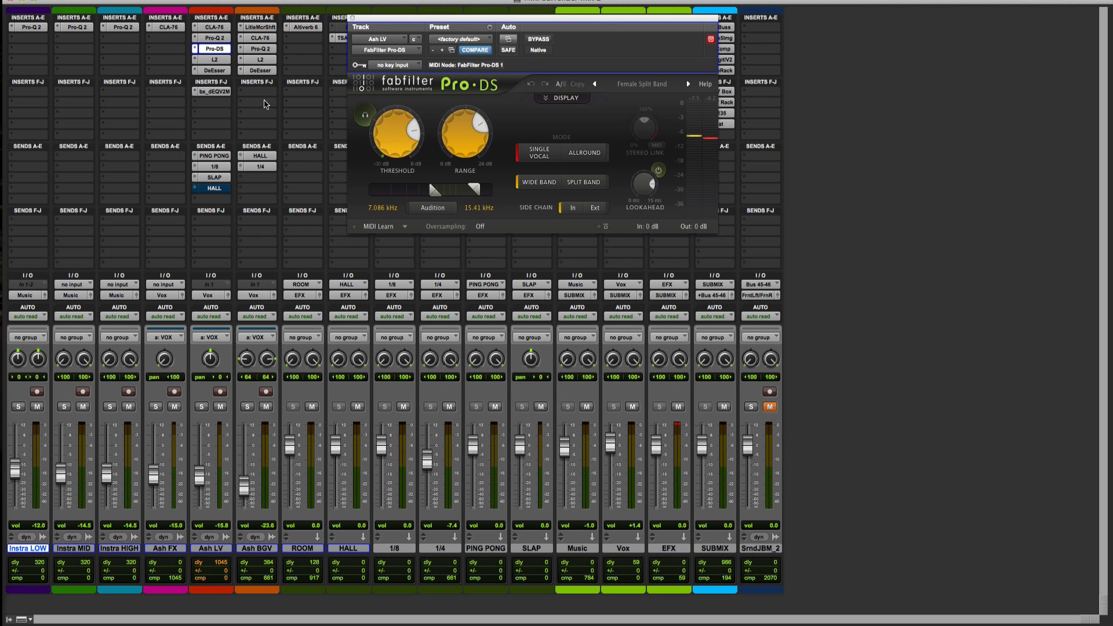
{"action": "left_click", "coordinate": [218, 60]}
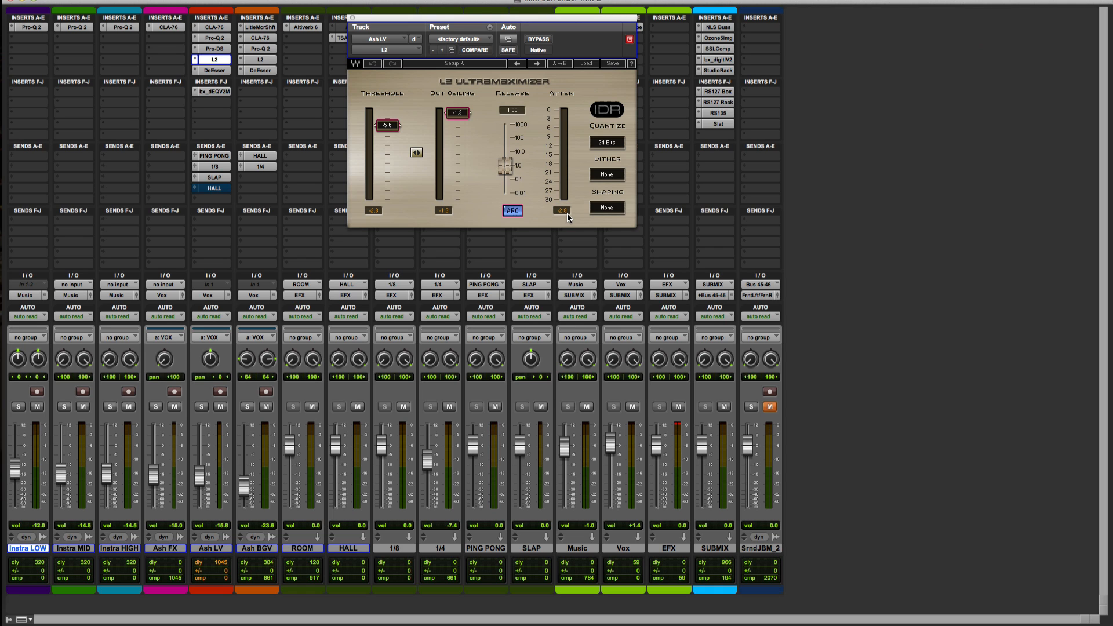
- Play the mix briefly while watching the lead vocal's L2 limiter, and open the track's DeEsser insert for inspection
{"action": "key", "text": "space"}
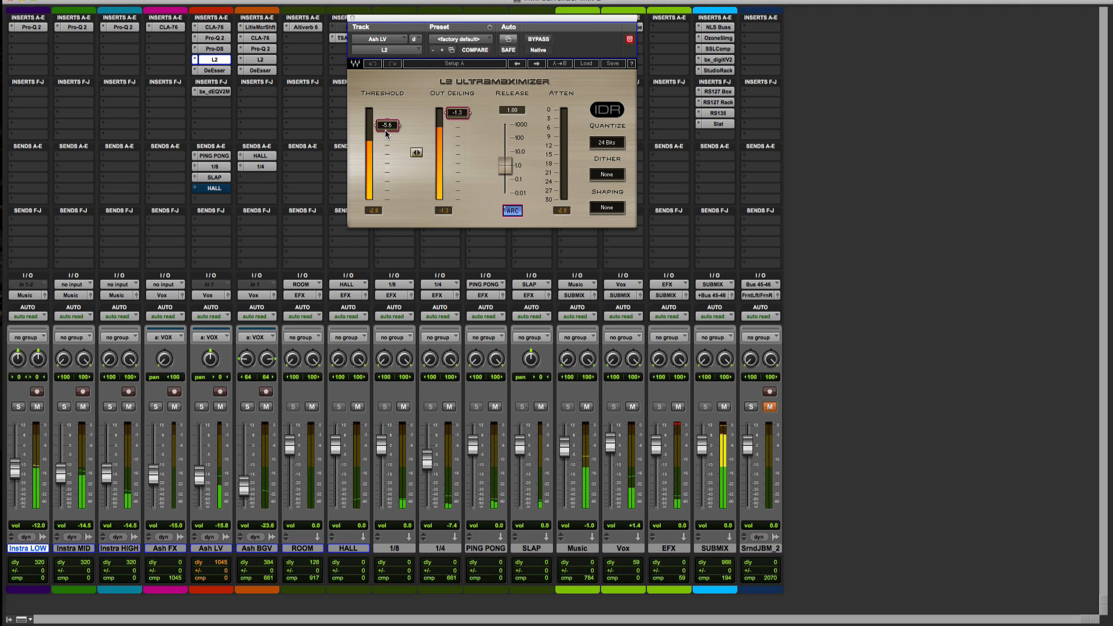
{"action": "key", "text": "space"}
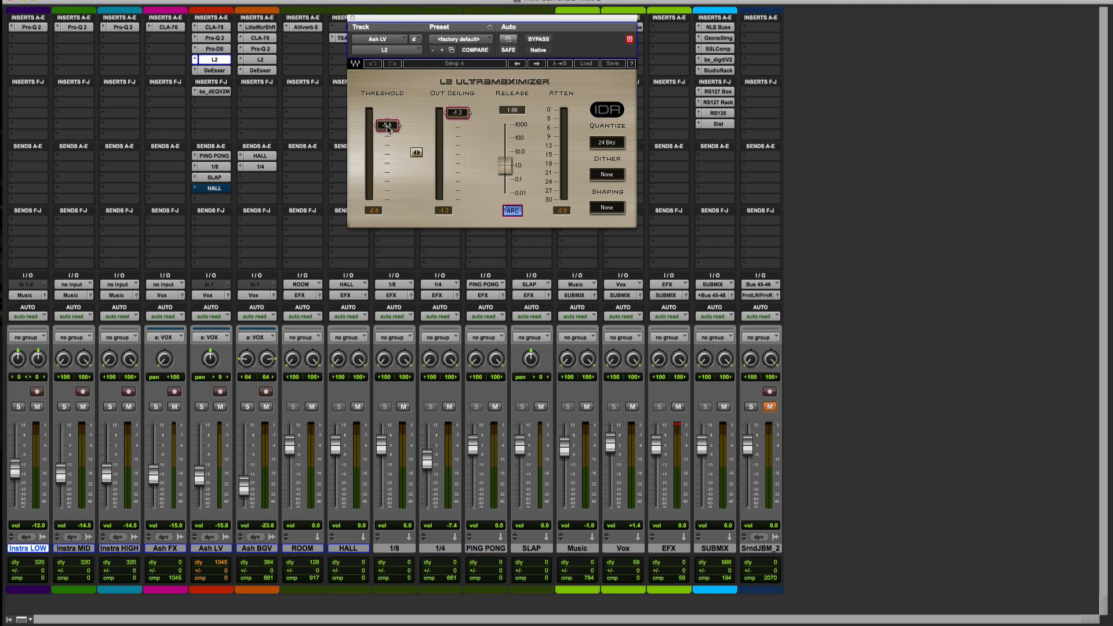
{"action": "left_click", "coordinate": [222, 71]}
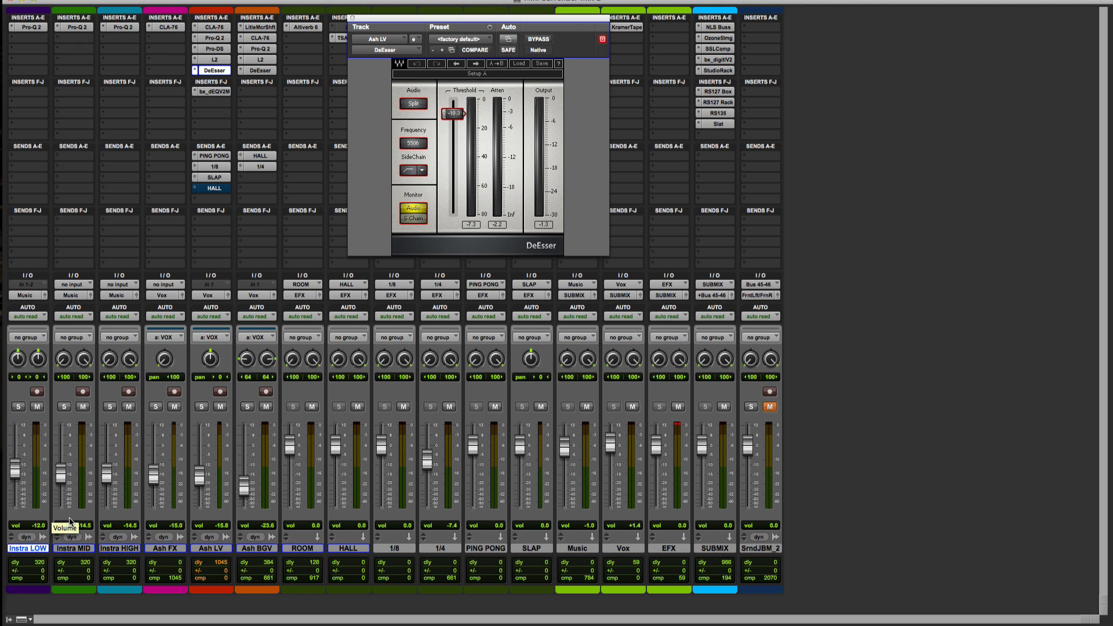
- Open the bx_dynEQ V2 insert on the lead vocal track and move its window clear of the track's inserts
{"action": "left_click", "coordinate": [224, 93]}
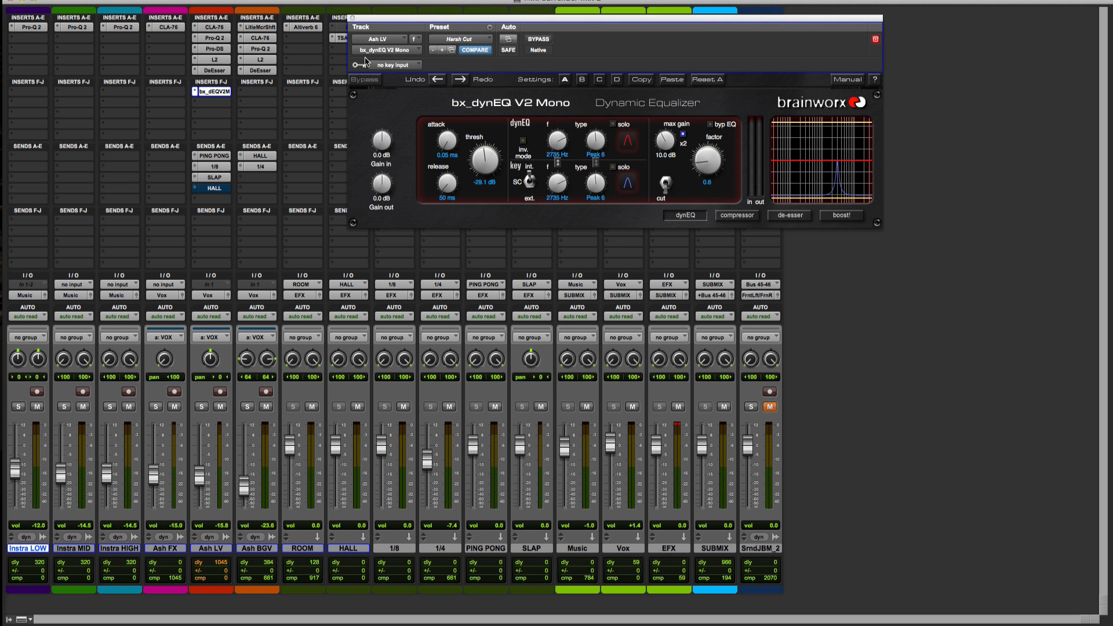
{"action": "left_click_drag", "start_coordinate": [427, 19], "coordinate": [352, 91]}
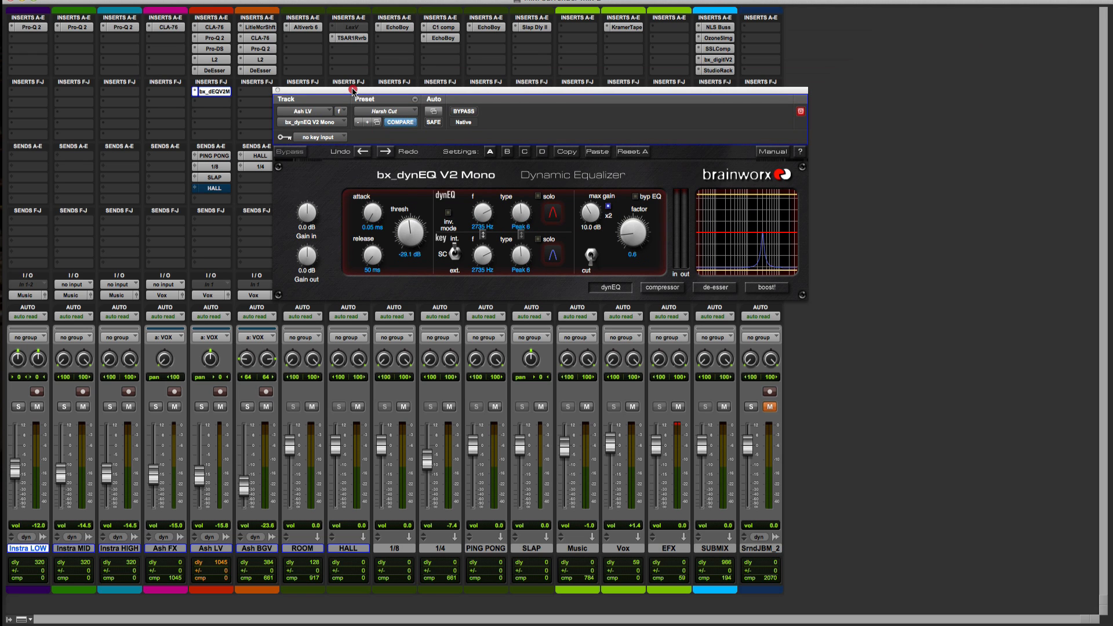
{"action": "left_click_drag", "start_coordinate": [352, 91], "coordinate": [362, 95]}
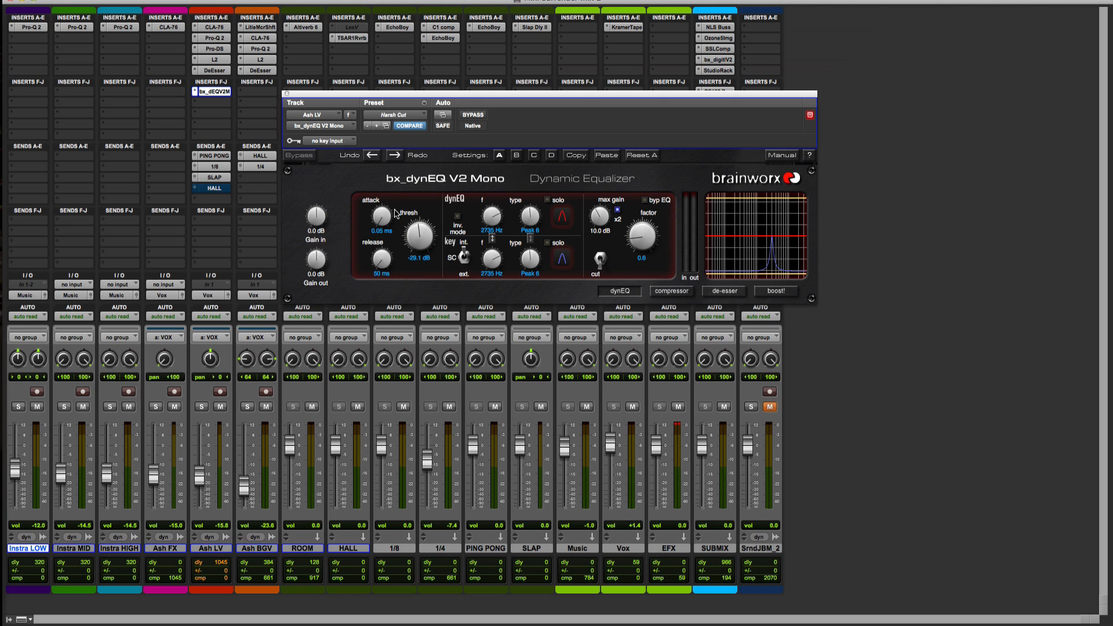
- Compare the lead vocal with bx_dynEQ V2 bypassed and active during playback, leave it active and close its window
{"action": "left_click", "coordinate": [473, 116]}
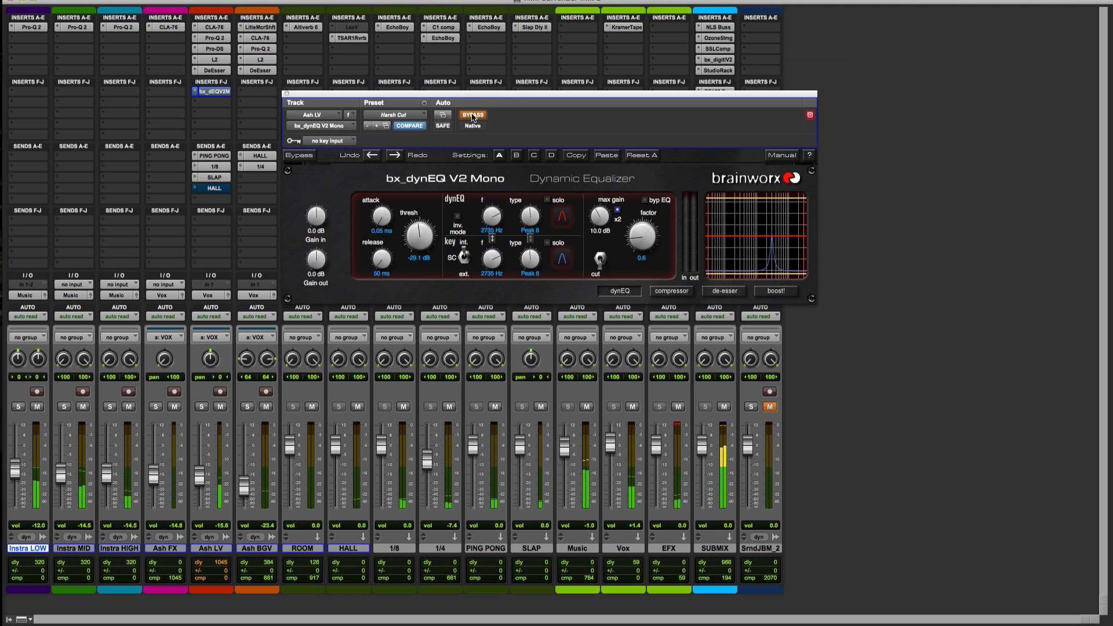
{"action": "left_click", "coordinate": [473, 116]}
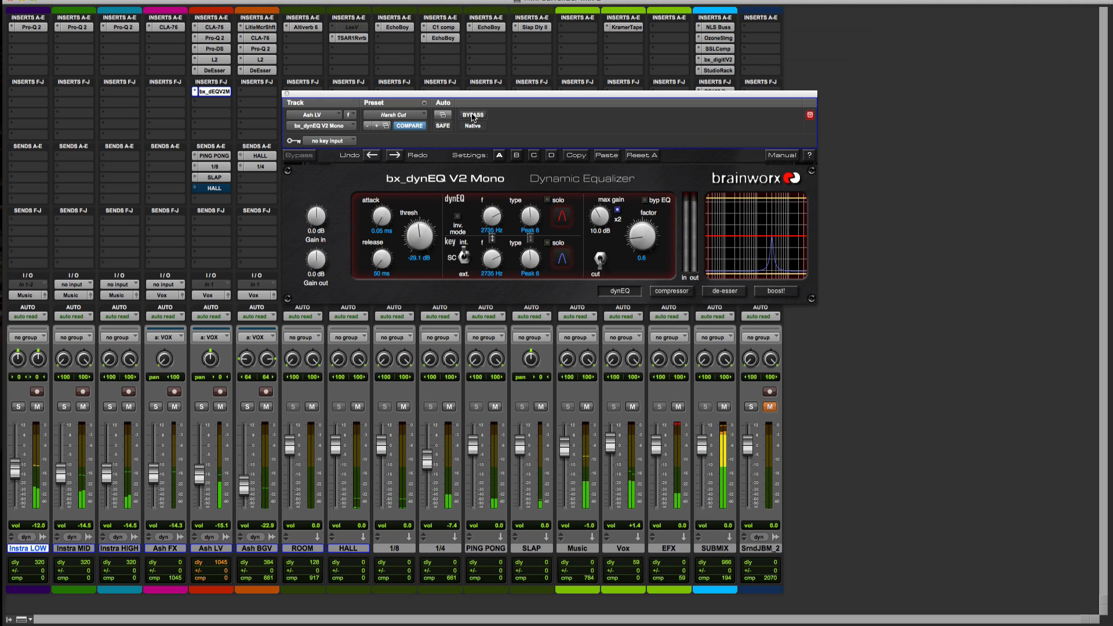
{"action": "left_click", "coordinate": [473, 115]}
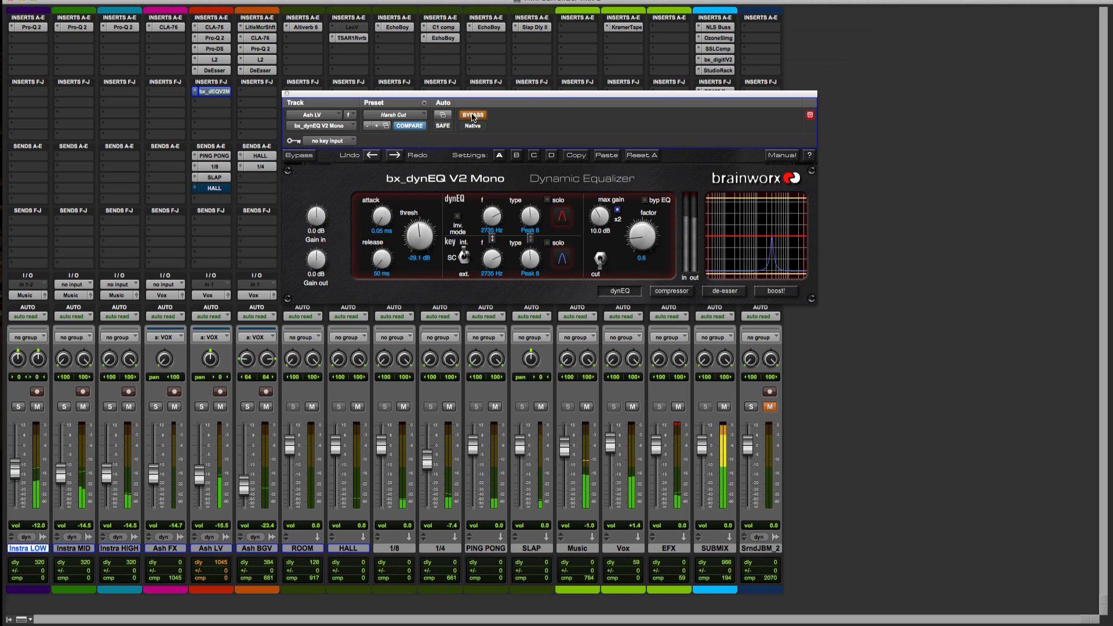
{"action": "left_click", "coordinate": [473, 116]}
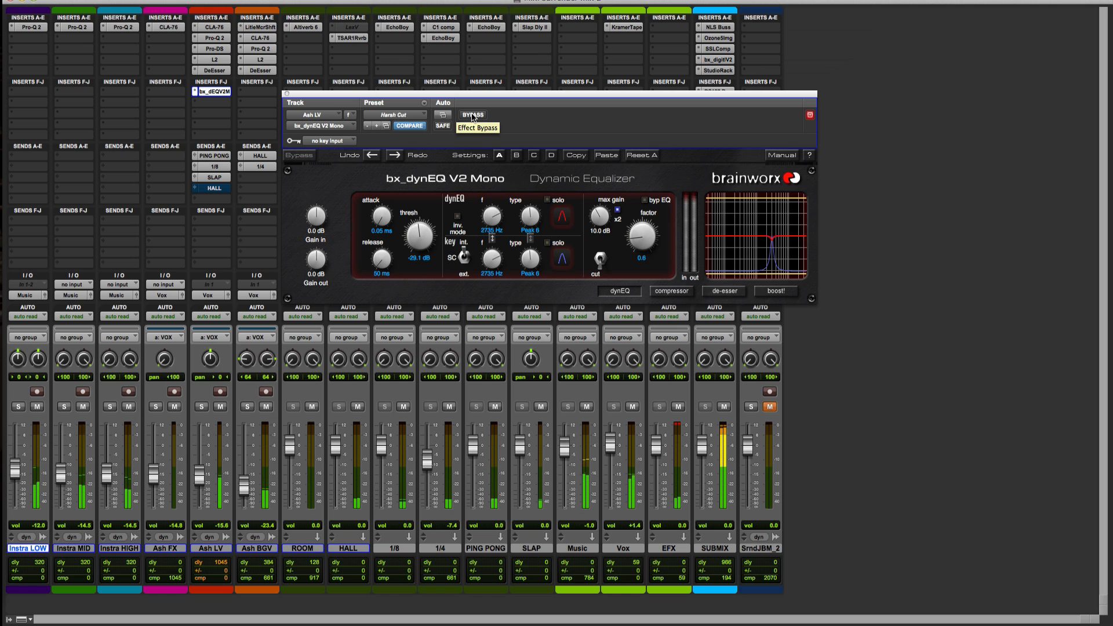
{"action": "left_click", "coordinate": [473, 116]}
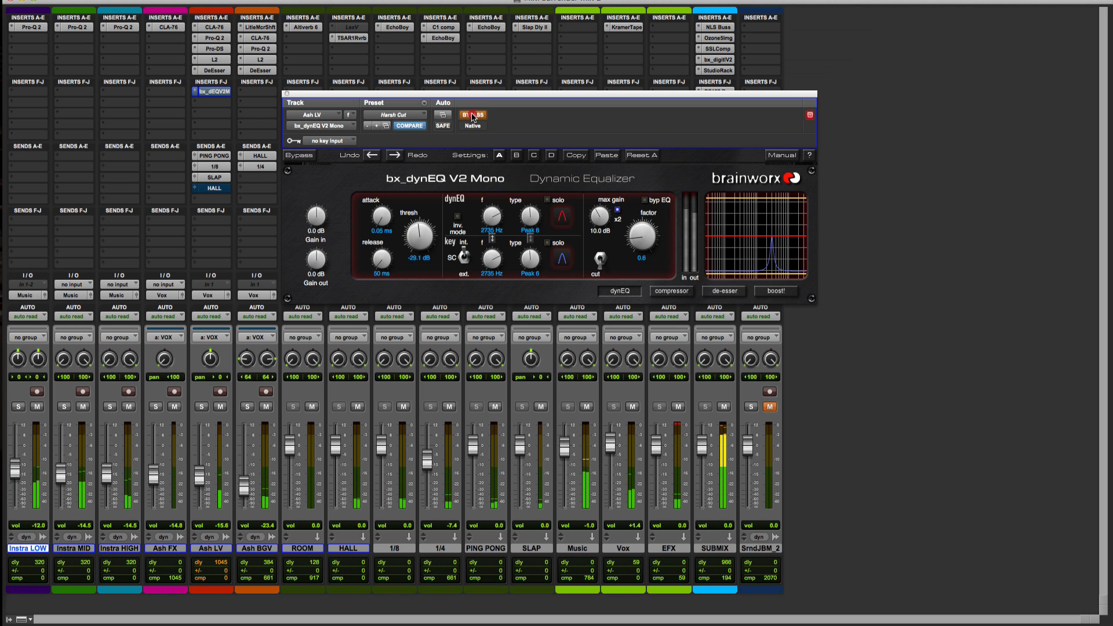
{"action": "left_click", "coordinate": [473, 116]}
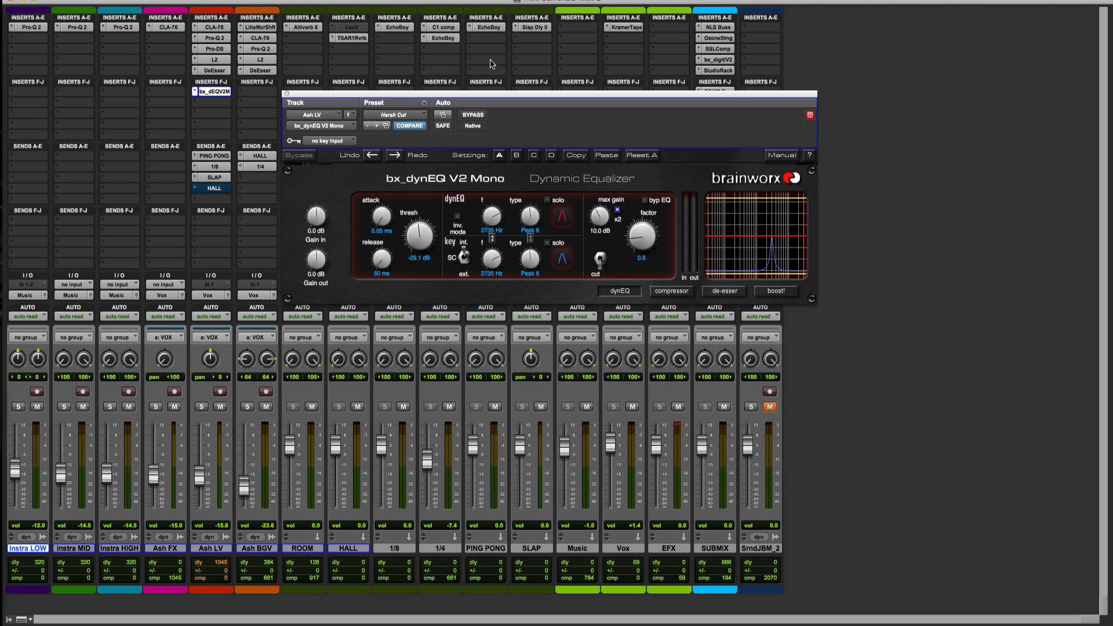
{"action": "left_click", "coordinate": [287, 95]}
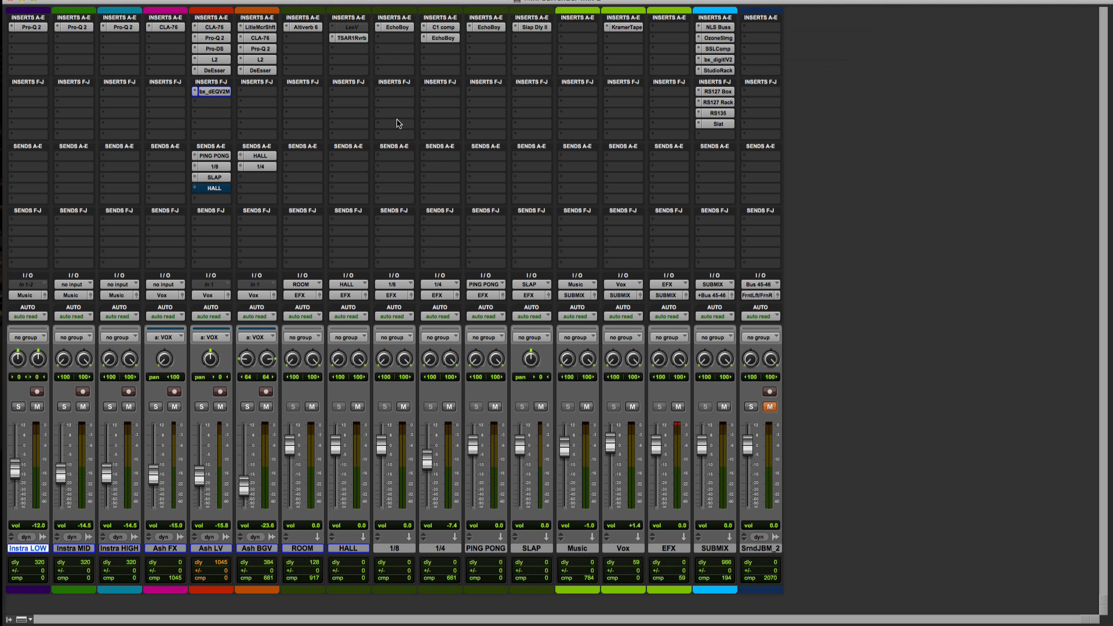
- Check the lead vocal's PING PONG send and the Slap Delay II settings on the SLAP track, closing each window
{"action": "left_click", "coordinate": [202, 156]}
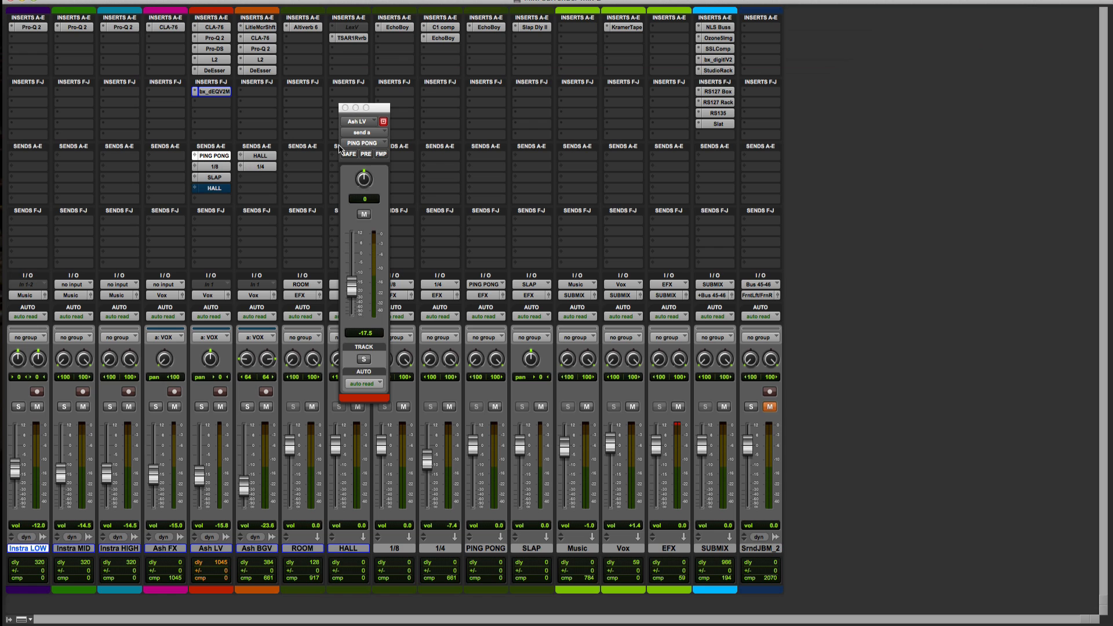
{"action": "left_click", "coordinate": [345, 108]}
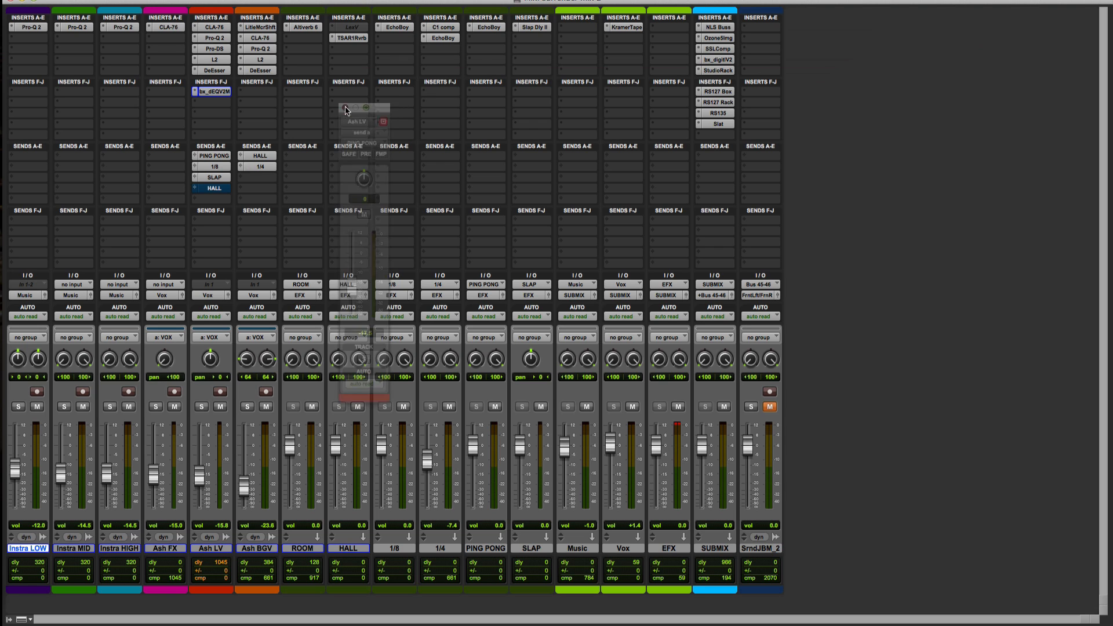
{"action": "left_click", "coordinate": [528, 28]}
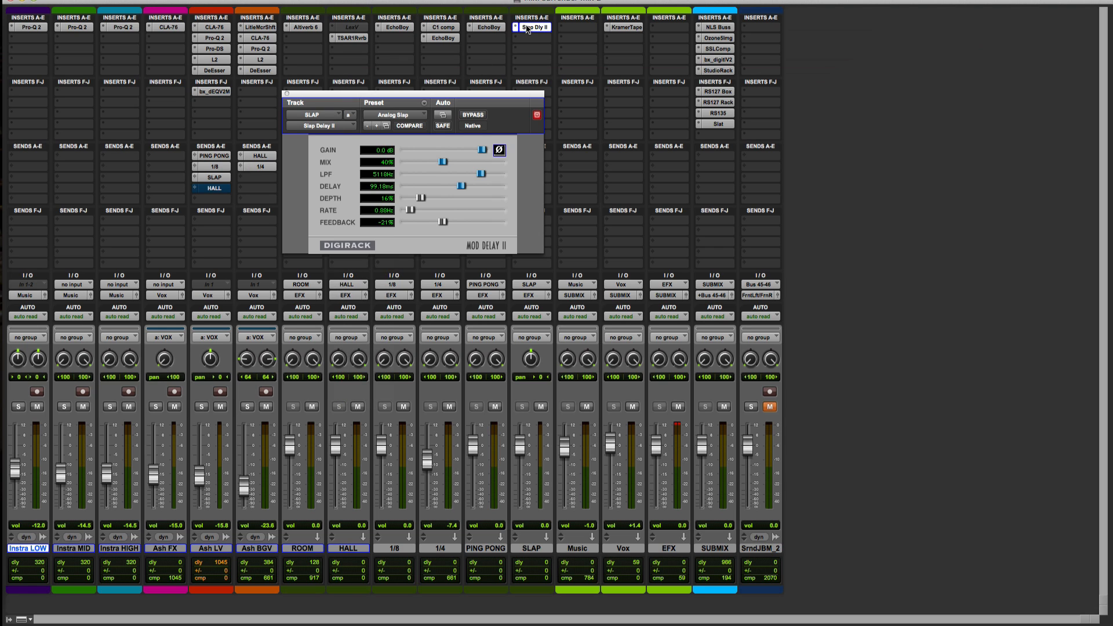
{"action": "left_click", "coordinate": [528, 27]}
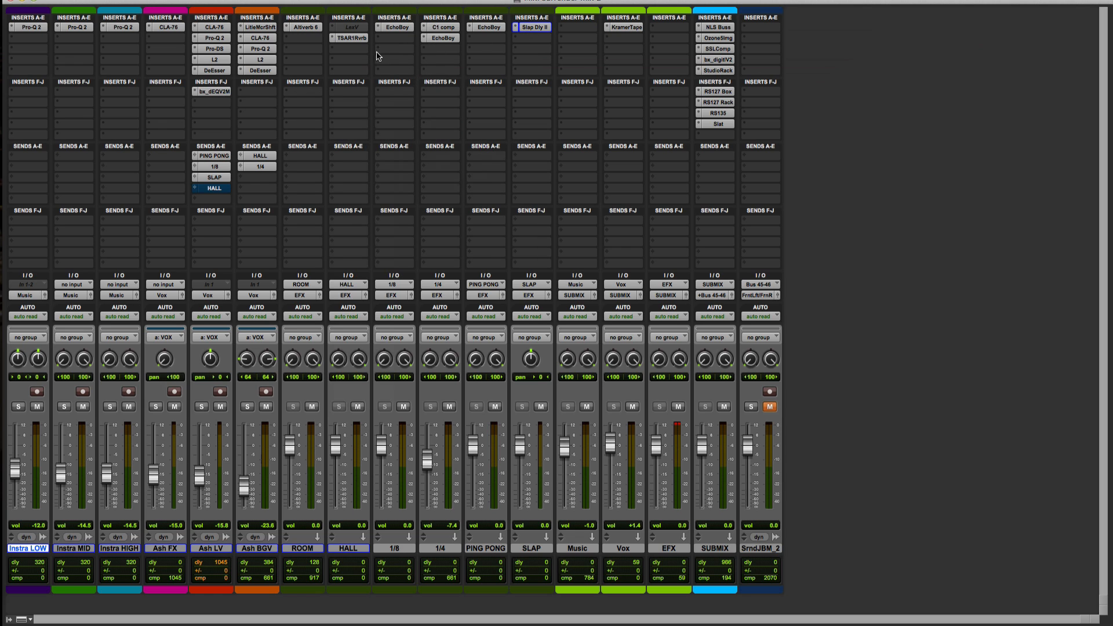
- Check the lead vocal's 1/8 send and the EchoBoy settings on the PING PONG track, closing each window
{"action": "left_click", "coordinate": [219, 168]}
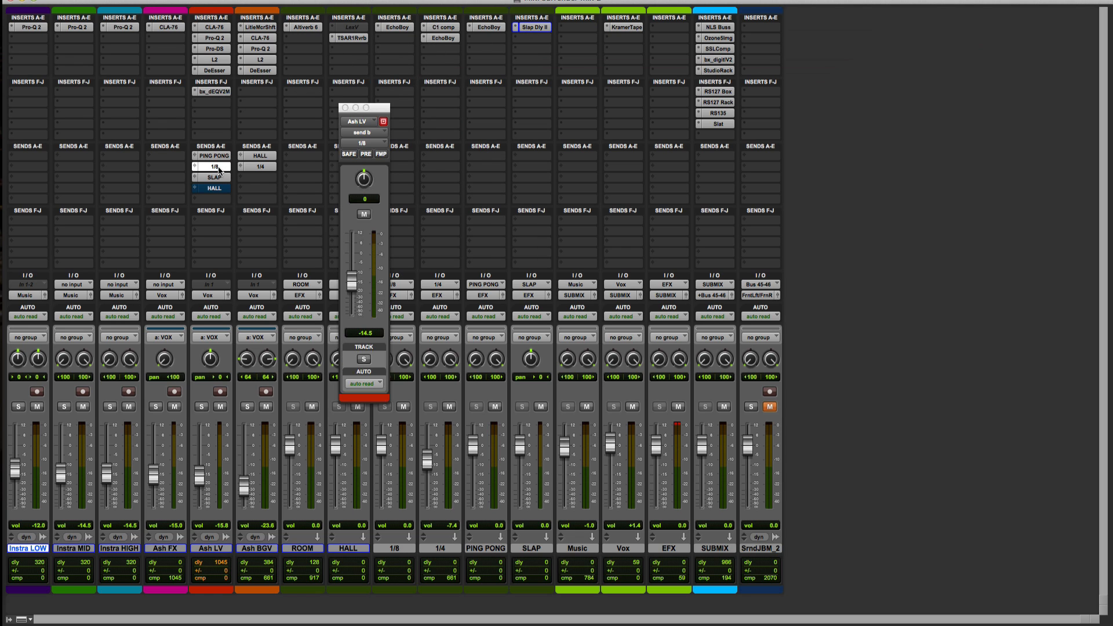
{"action": "left_click", "coordinate": [345, 107]}
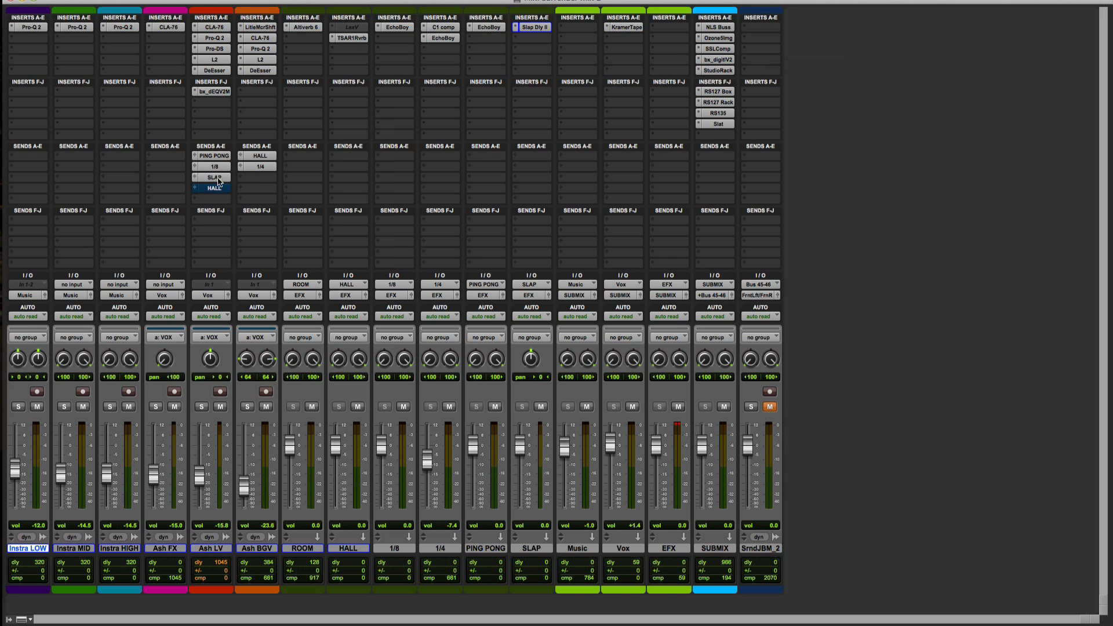
{"action": "left_click", "coordinate": [490, 28]}
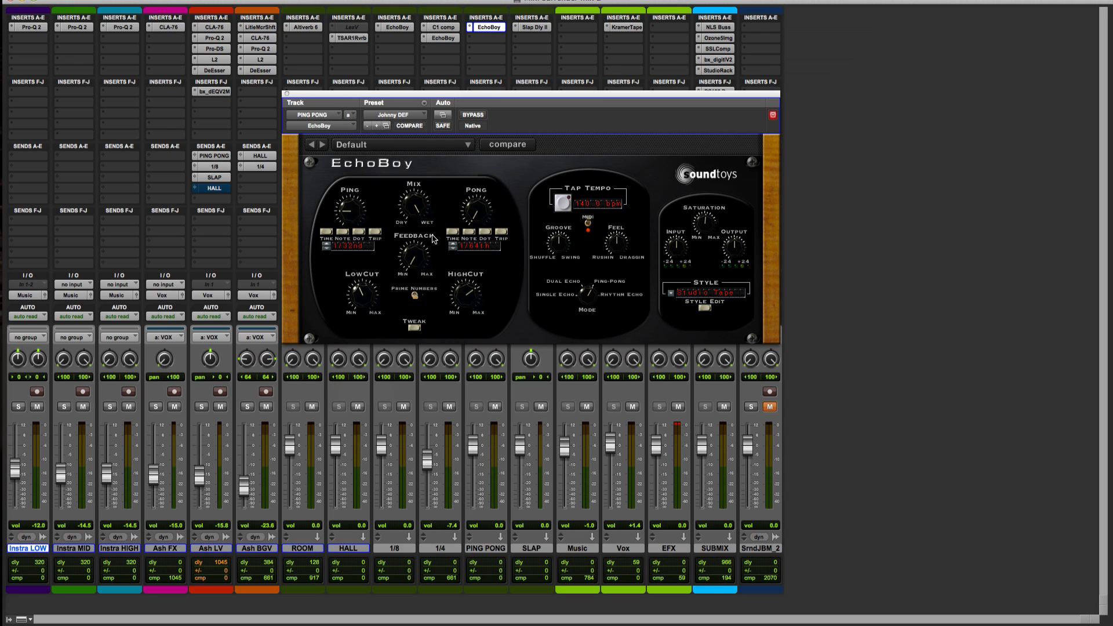
{"action": "left_click", "coordinate": [285, 93]}
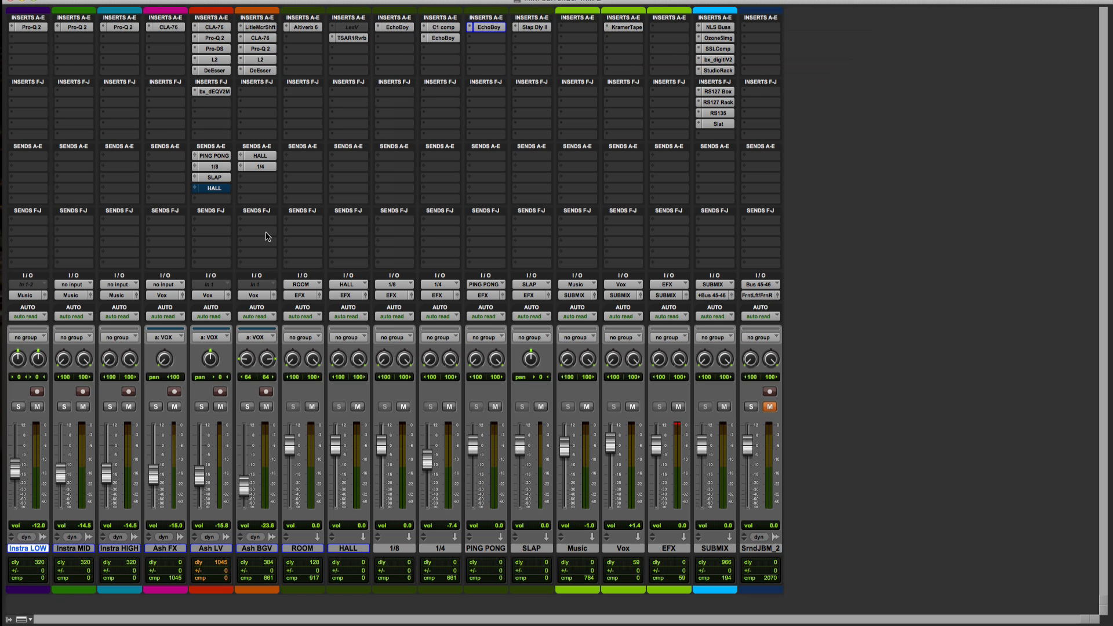
- In the Edit window, solo only the background vocal (BGV) track and play it from about bar 63
{"action": "key", "text": "super+equal"}
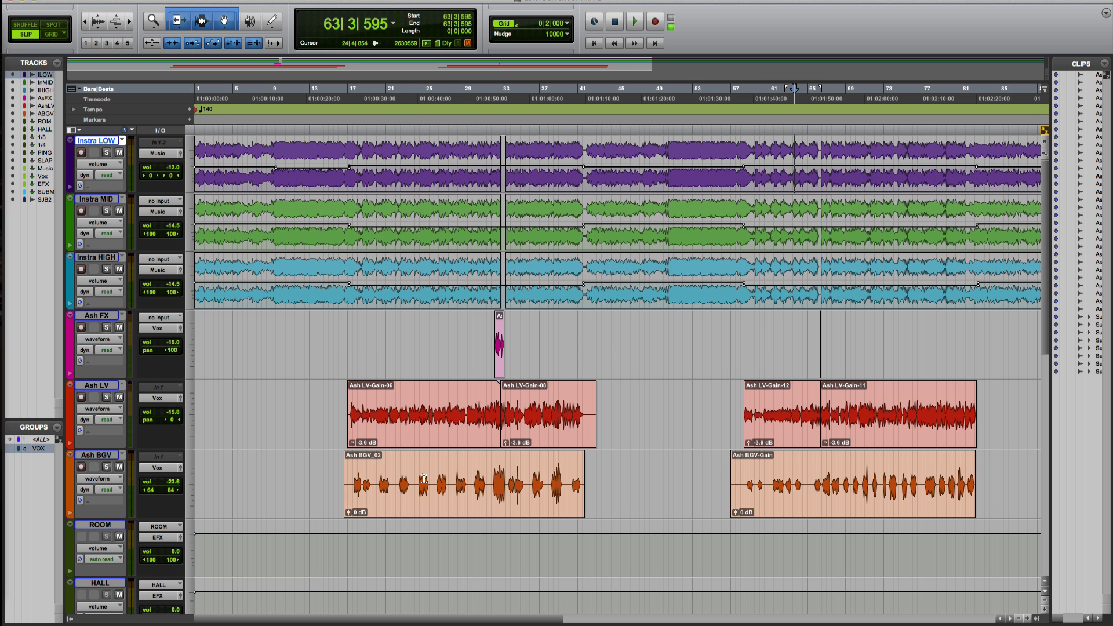
{"action": "left_click", "coordinate": [107, 467]}
{"action": "key", "text": "space"}
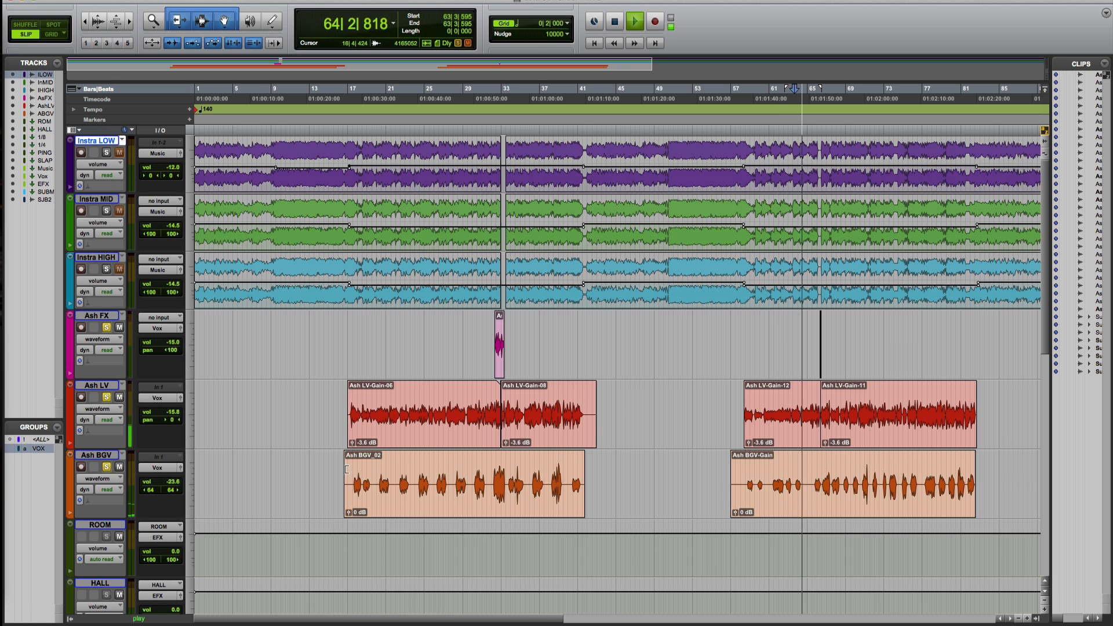
{"action": "left_click", "coordinate": [105, 397], "text": "ctrl"}
{"action": "left_click", "coordinate": [106, 328], "text": "ctrl"}
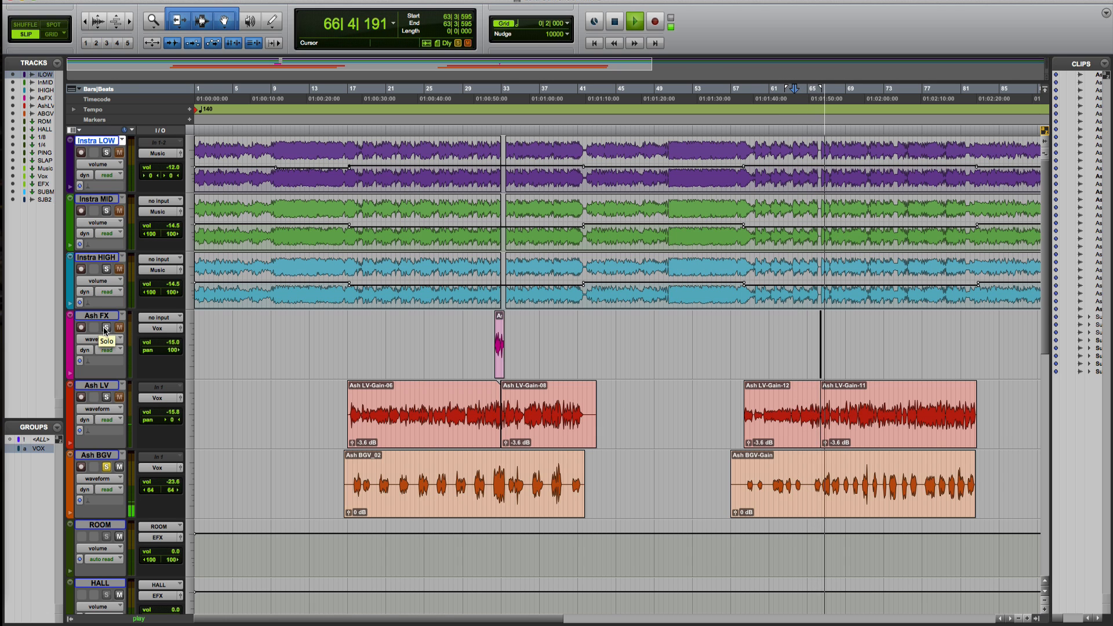
{"action": "key", "text": "space"}
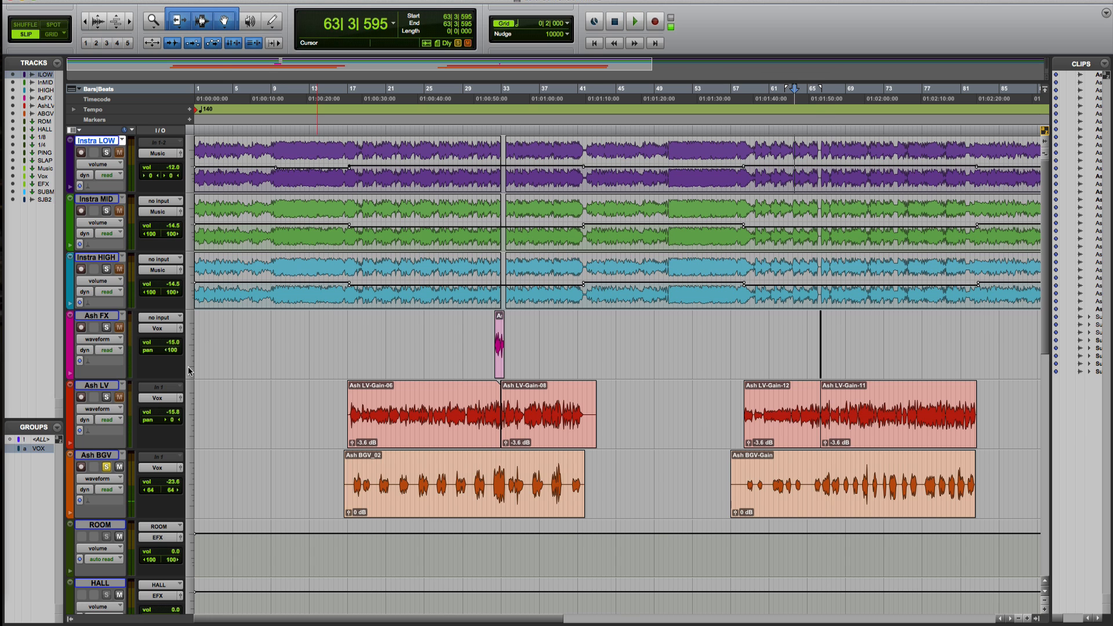
- Inspect the Little MicroShift insert on the background vocal track, return to the Edit window and close the plug-in
{"action": "key", "text": "ctrl+equal"}
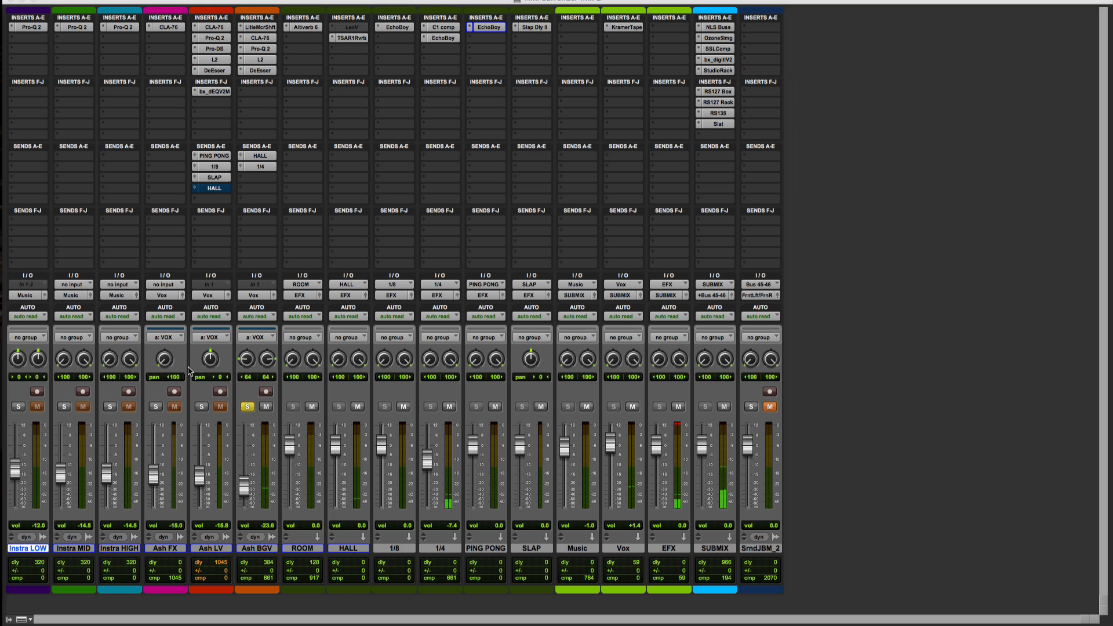
{"action": "left_click", "coordinate": [264, 28]}
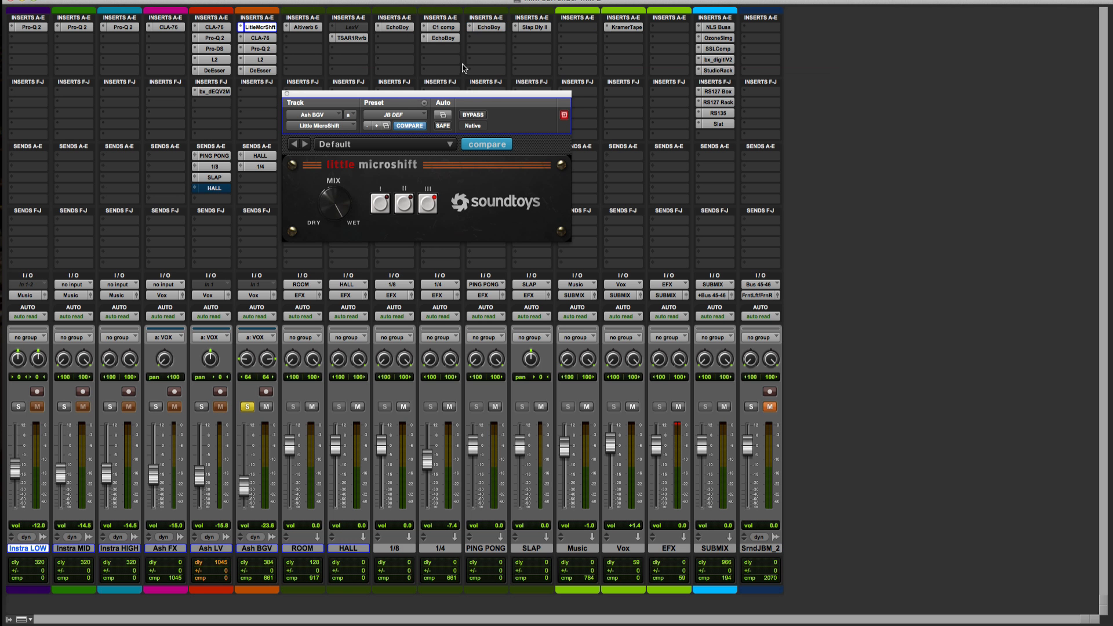
{"action": "left_click_drag", "start_coordinate": [446, 96], "coordinate": [620, 108]}
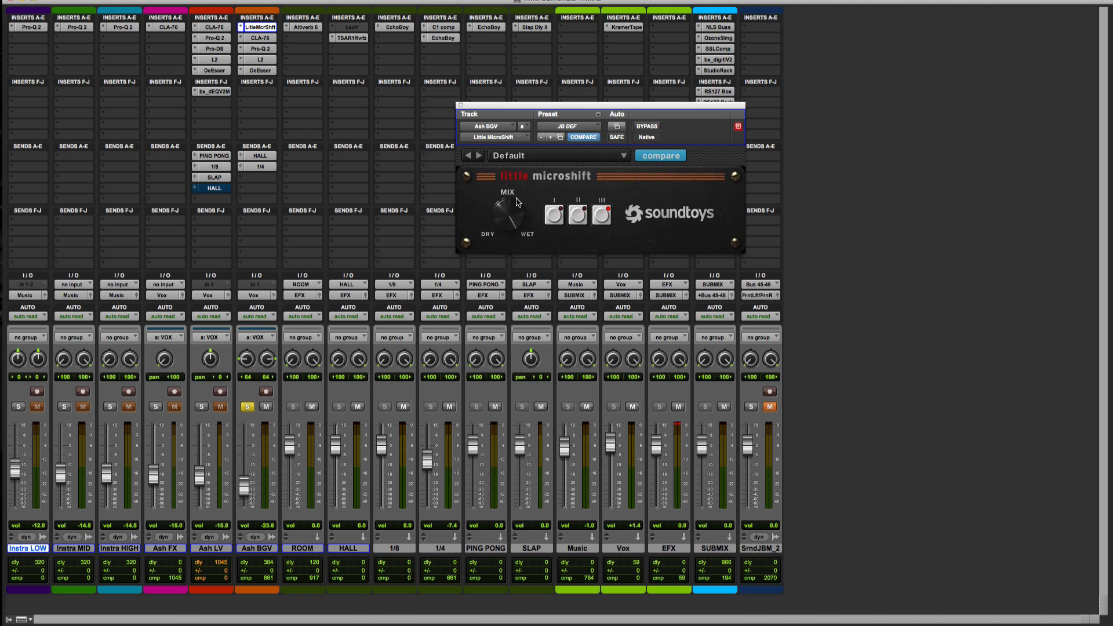
{"action": "key", "text": "super+equal"}
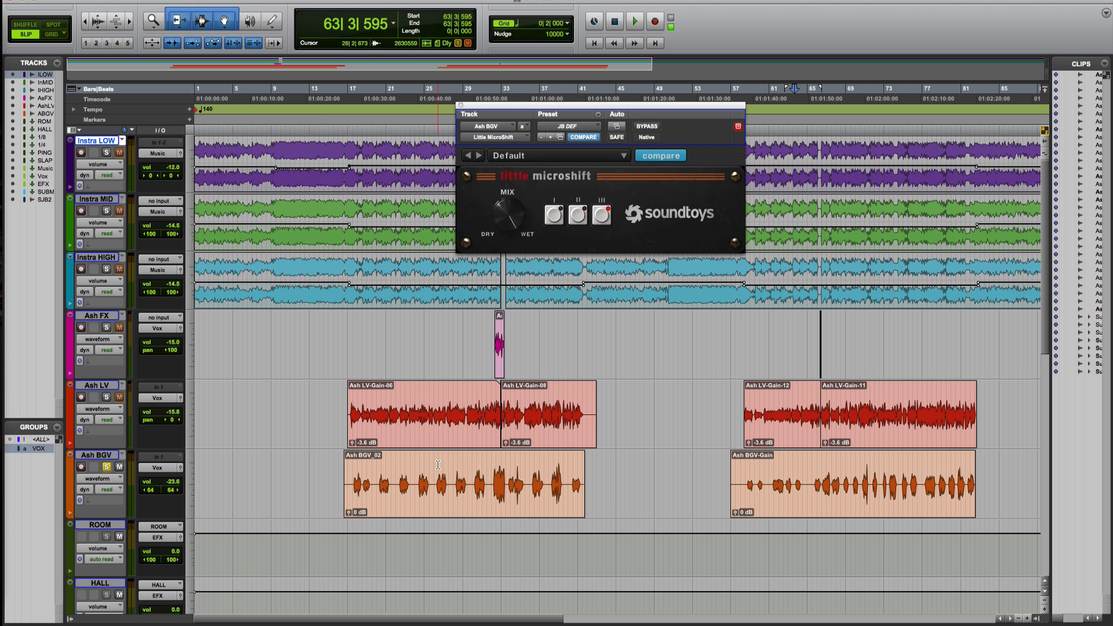
{"action": "left_click", "coordinate": [460, 105]}
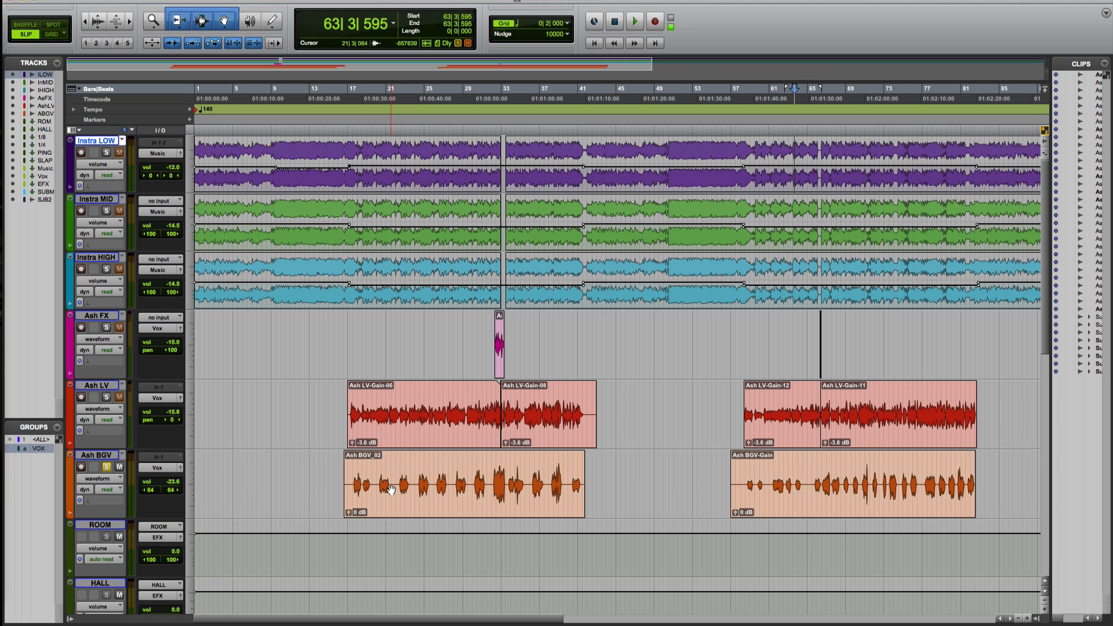
- Clear the background vocal track's solo and place the edit cursor at about bar 20
{"action": "left_click", "coordinate": [106, 467]}
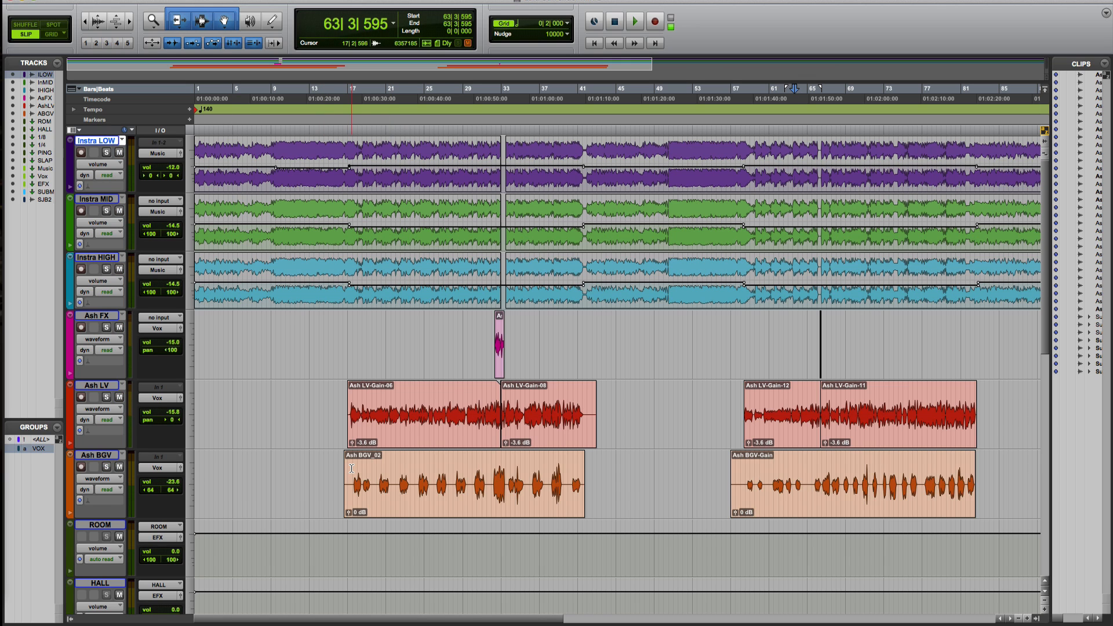
{"action": "left_click", "coordinate": [380, 122]}
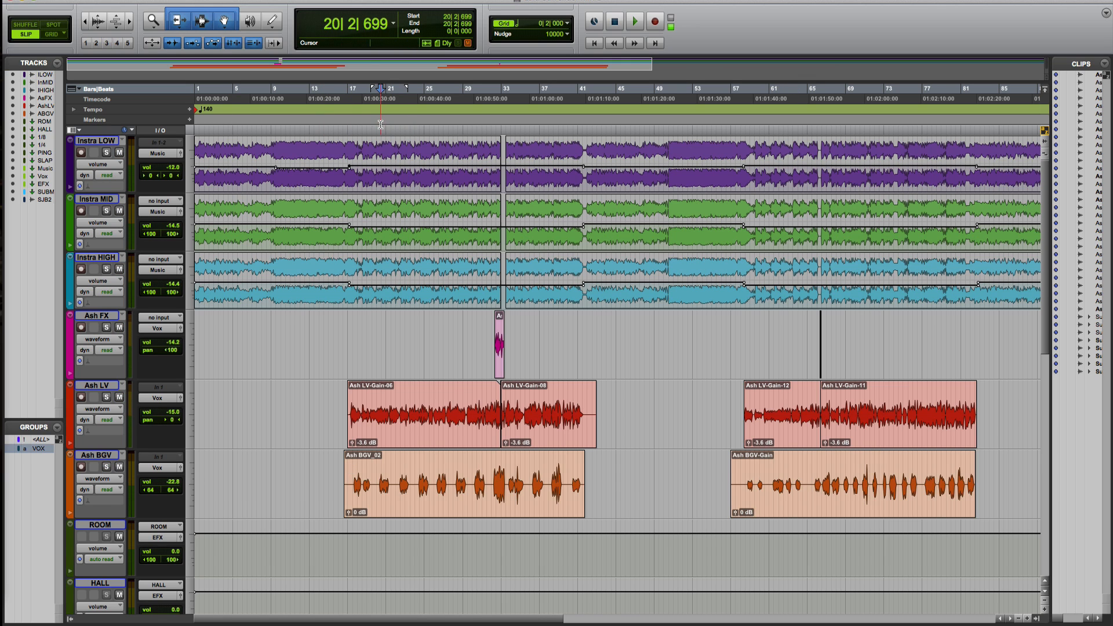